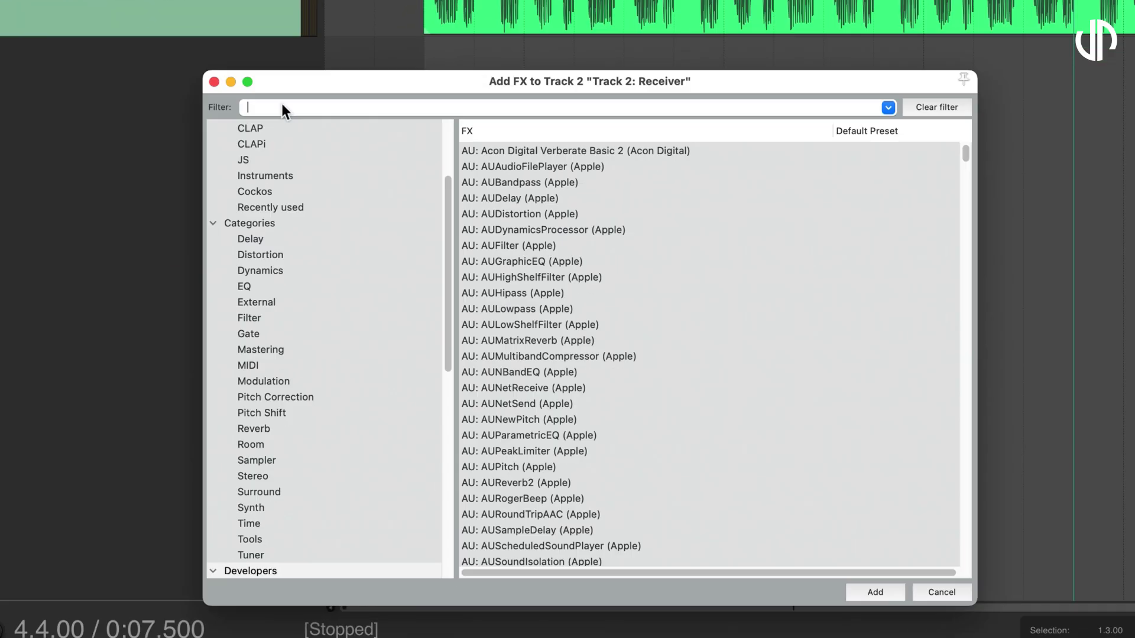
# Add the FireSpacer effect to the track "Track 2: Receiver".
pyautogui.doubleClick(485, 182)
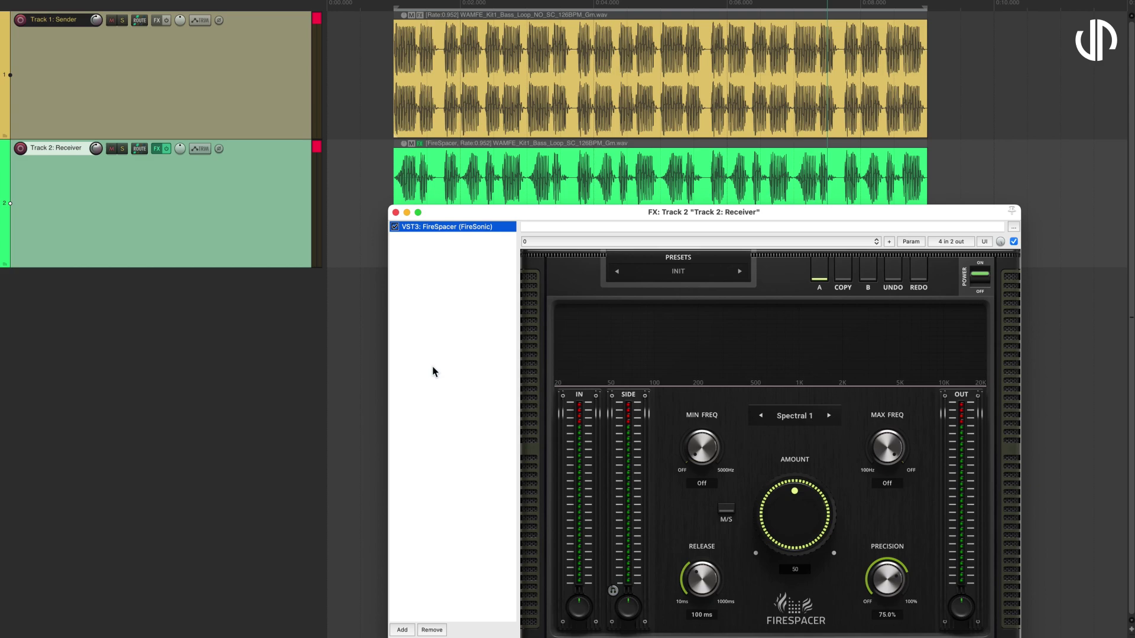
pyautogui.click(241, 126)
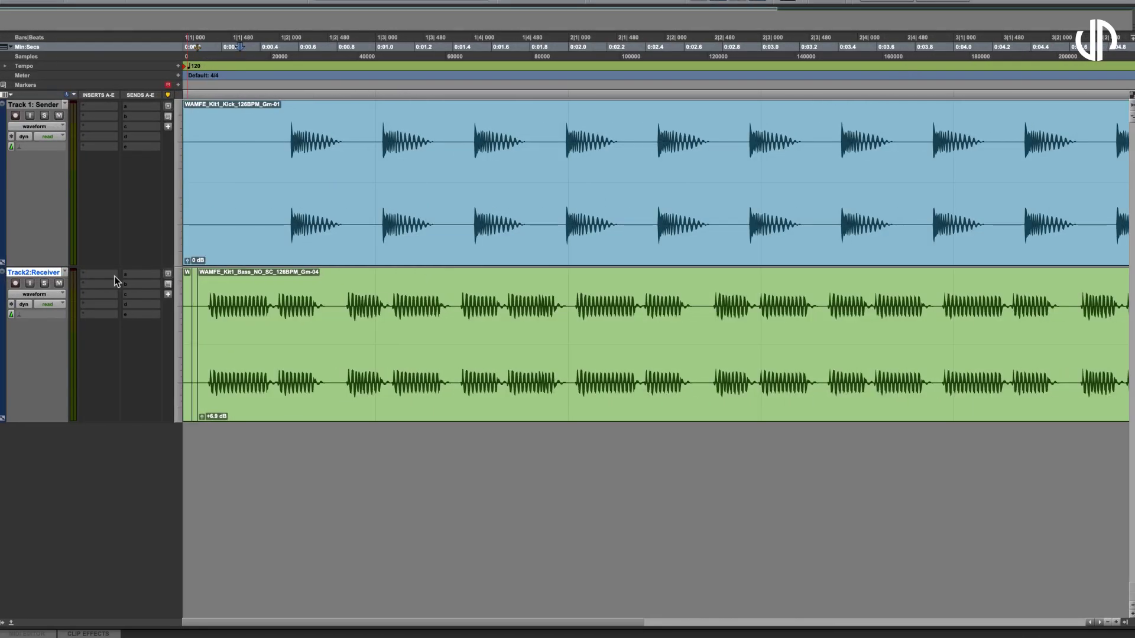
# Switch to Pro Tools and insert FireSpacer as a multichannel plug-in in the first insert slot of Track2:Receiver.
pyautogui.click(114, 275)
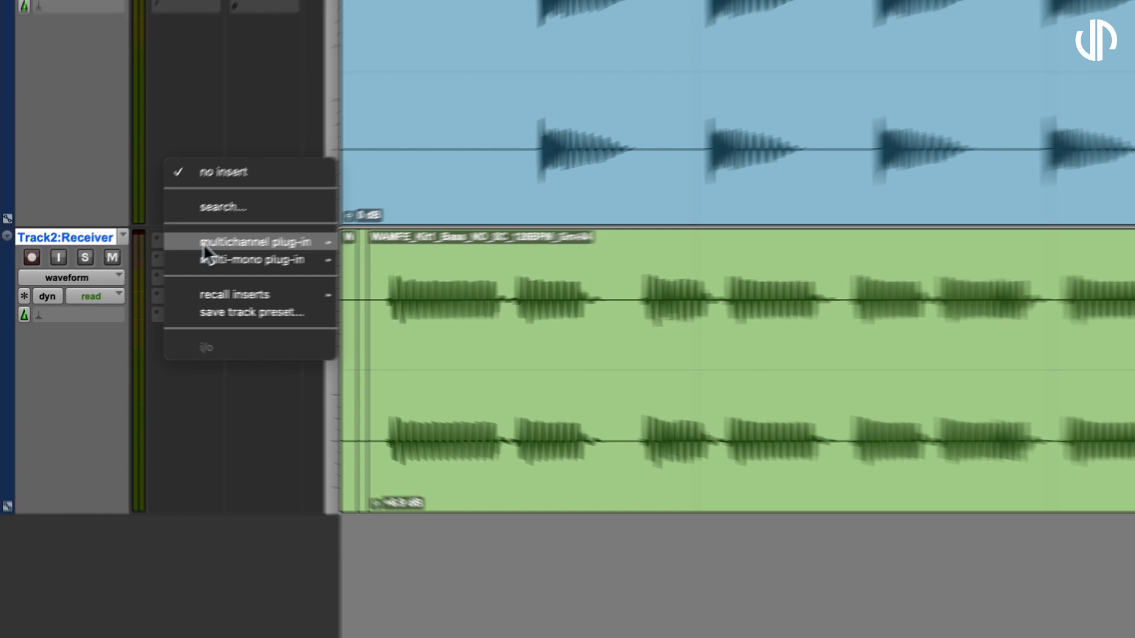
pyautogui.moveTo(109, 276)
pyautogui.moveTo(208, 381)
pyautogui.click(570, 234)
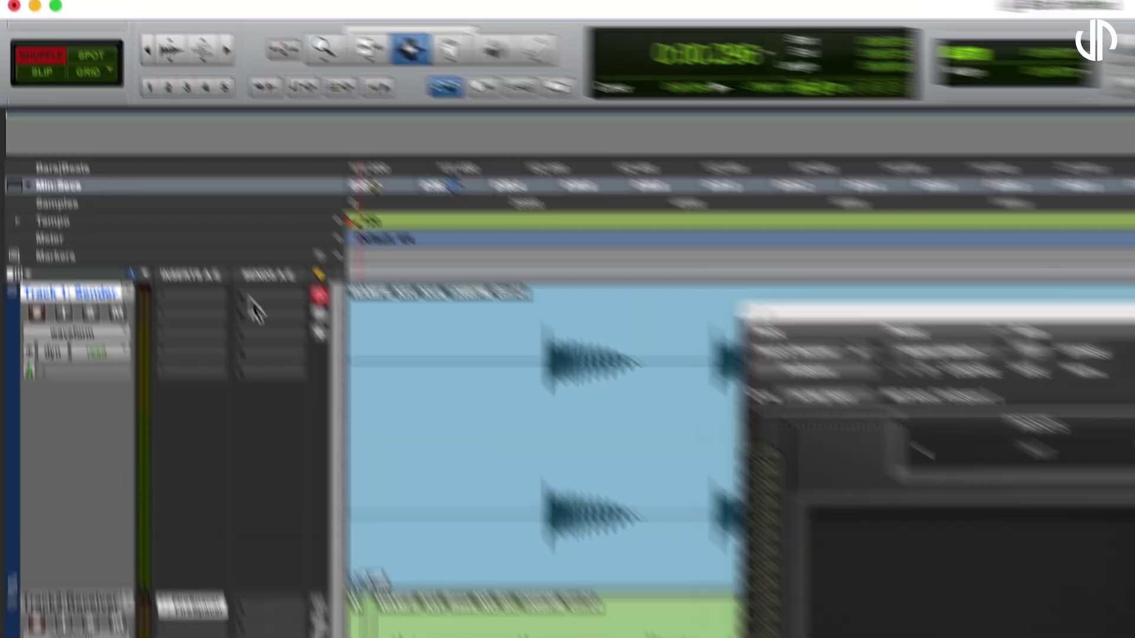
# Send Track 1: Sender to a bus and choose a bus as FireSpacer's key input.
pyautogui.click(247, 307)
pyautogui.moveTo(308, 326)
pyautogui.click(422, 350)
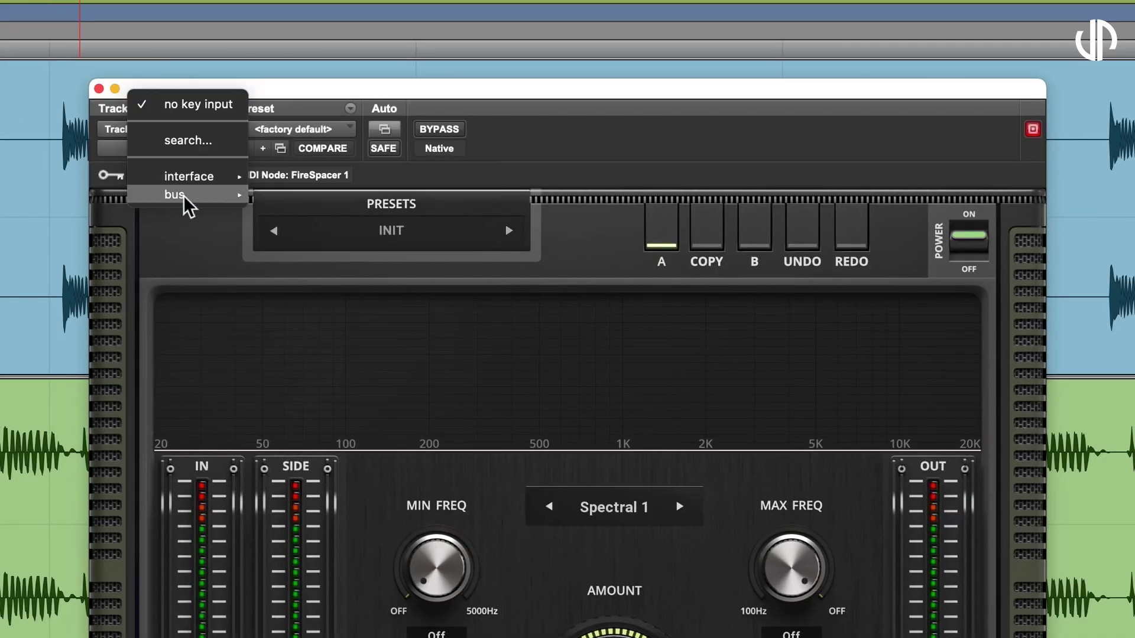
pyautogui.click(308, 204)
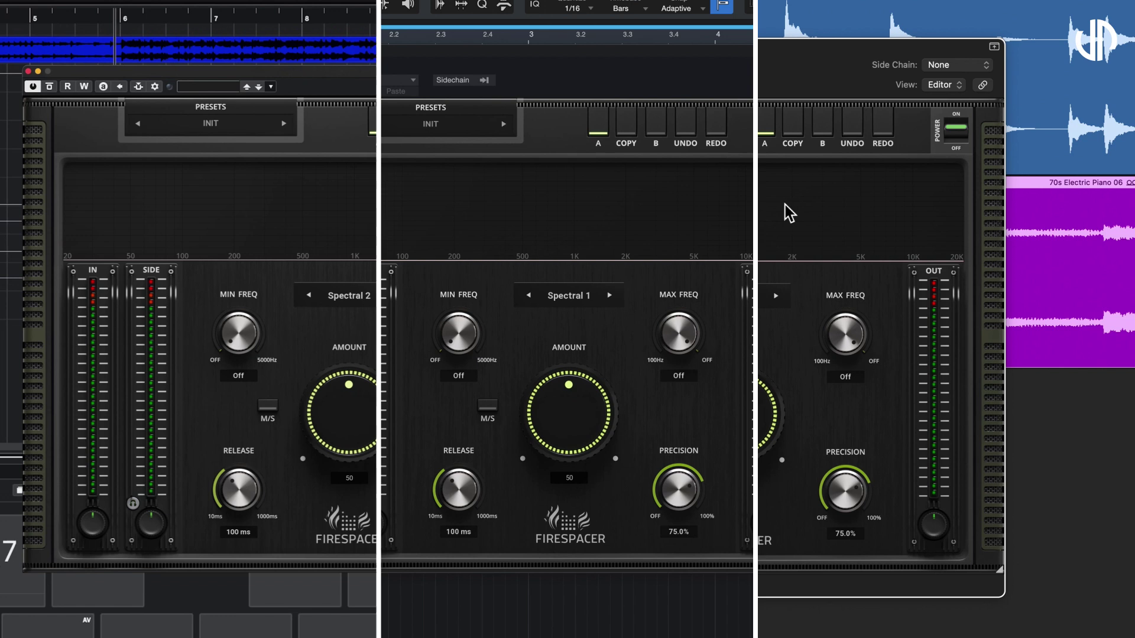
# In Cubase, Studio One and Logic Pro, assign Track 1: Sender as FireSpacer's sidechain source.
pyautogui.moveTo(948, 90)
pyautogui.click(157, 86)
pyautogui.click(484, 84)
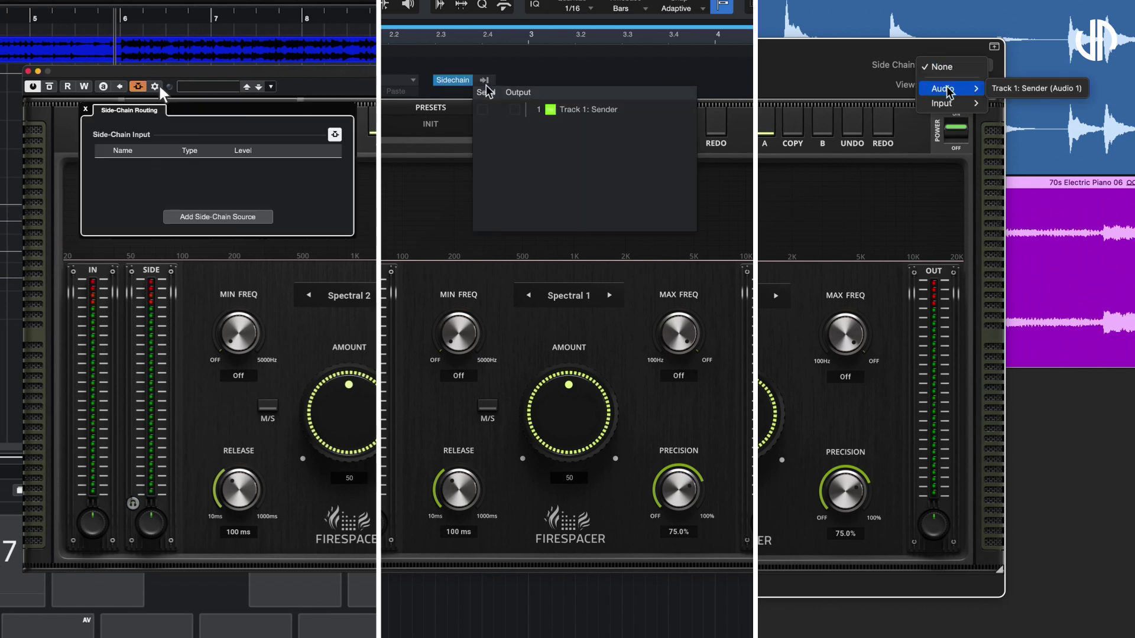
pyautogui.click(232, 215)
pyautogui.click(483, 109)
pyautogui.click(165, 263)
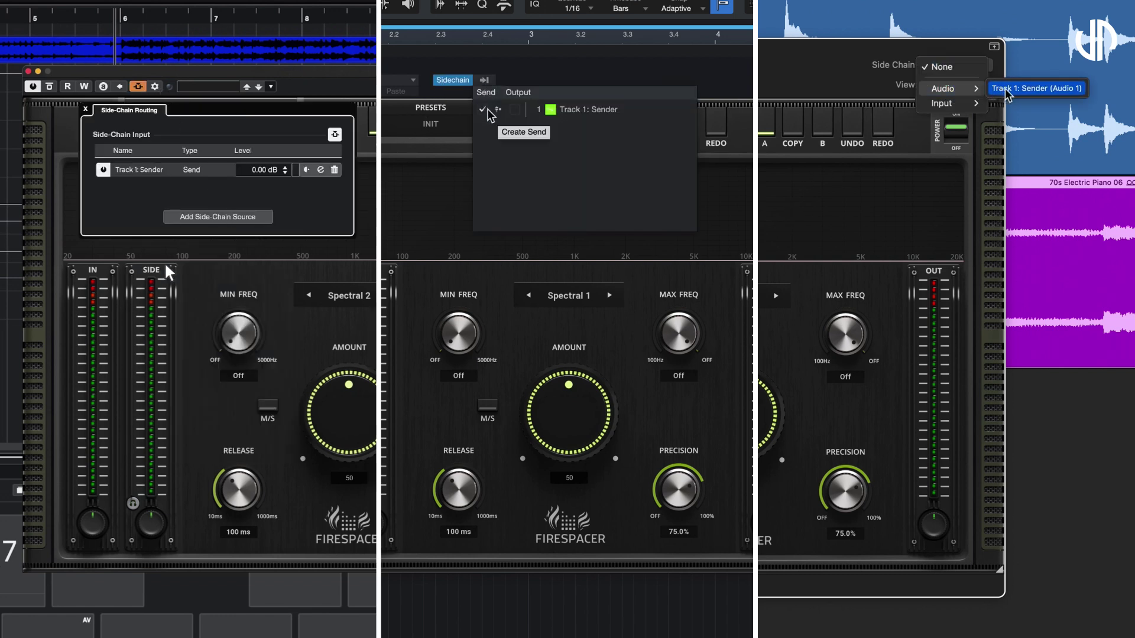
pyautogui.click(1007, 89)
pyautogui.click(86, 109)
pyautogui.click(521, 83)
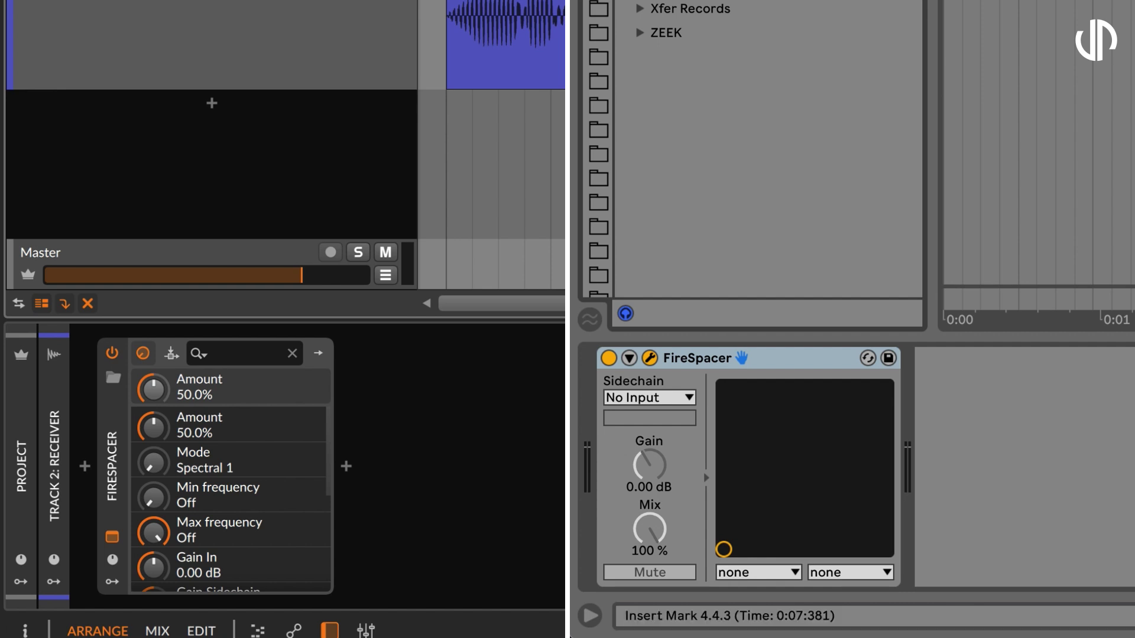
# Set FireSpacer's sidechain input to Track 1: Sender (PRE) in Bitwig Studio and to Track 1: Sender in Ableton Live.
pyautogui.click(171, 352)
pyautogui.click(649, 397)
pyautogui.click(230, 401)
pyautogui.moveTo(218, 483)
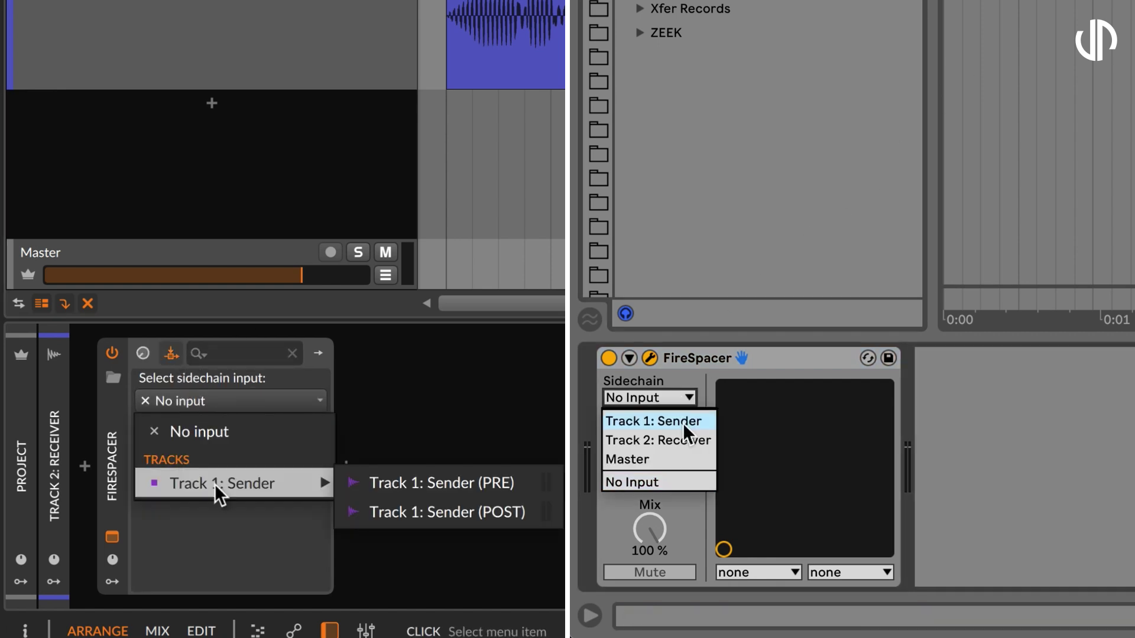
pyautogui.click(456, 485)
pyautogui.click(684, 424)
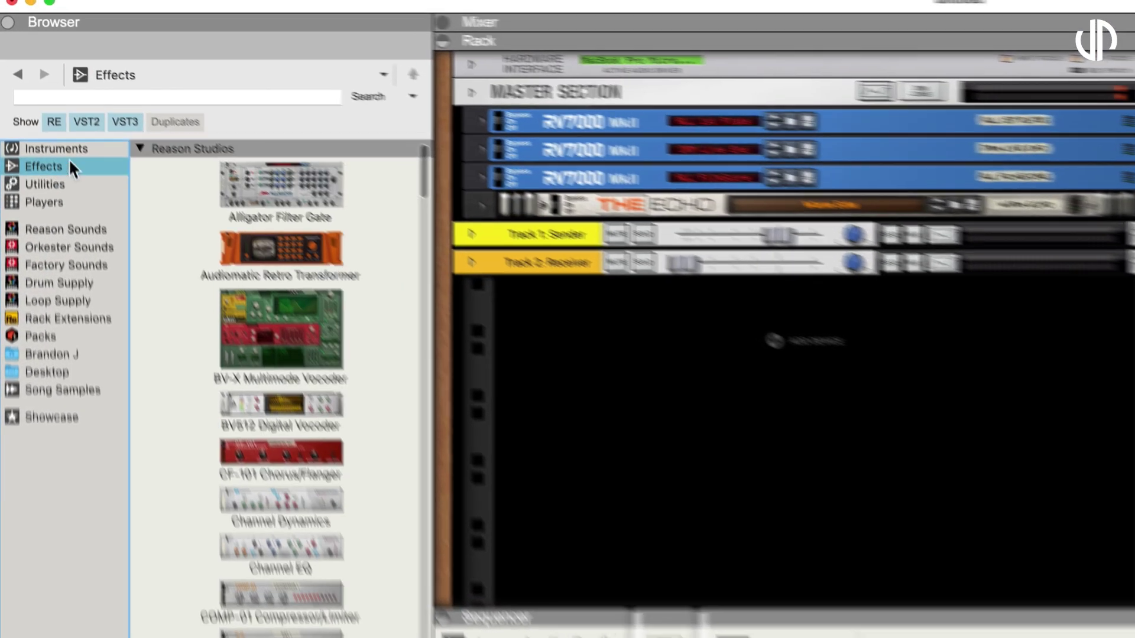
# Switch to Reason, search the effects for "fire" and add FireSpacer to the Track 2: Receiver device.
pyautogui.click(52, 43)
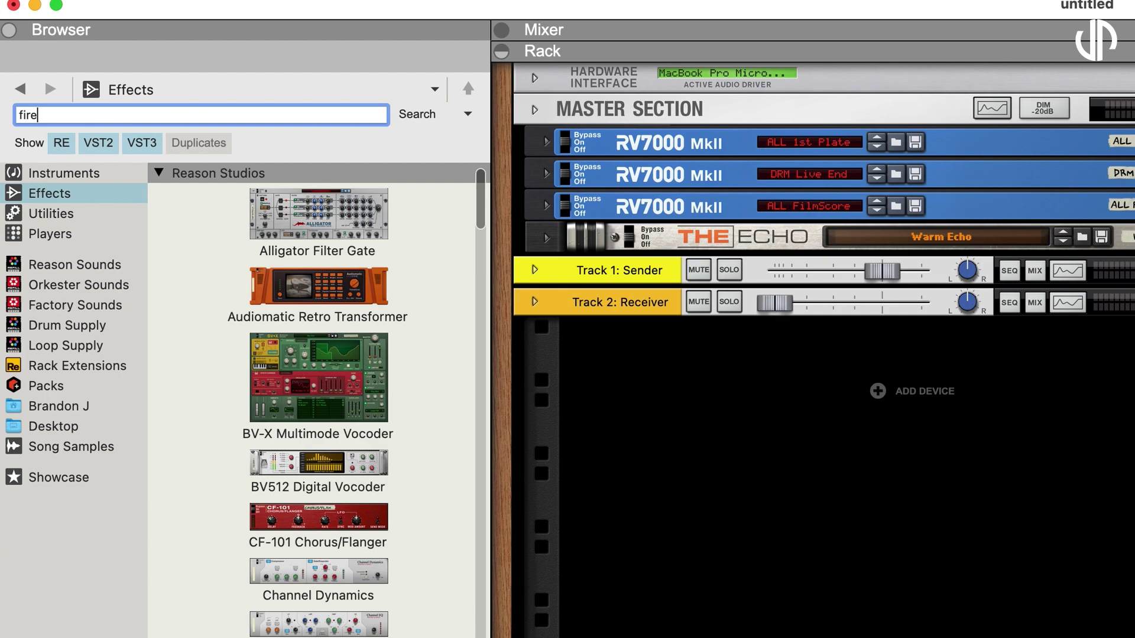
pyautogui.press('Return')
pyautogui.moveTo(238, 309); pyautogui.dragTo(682, 637)
# Flip the rack and cable Track 1: Sender's parallel pre outputs to FireSpacer's sidechain inputs.
pyautogui.click(330, 201)
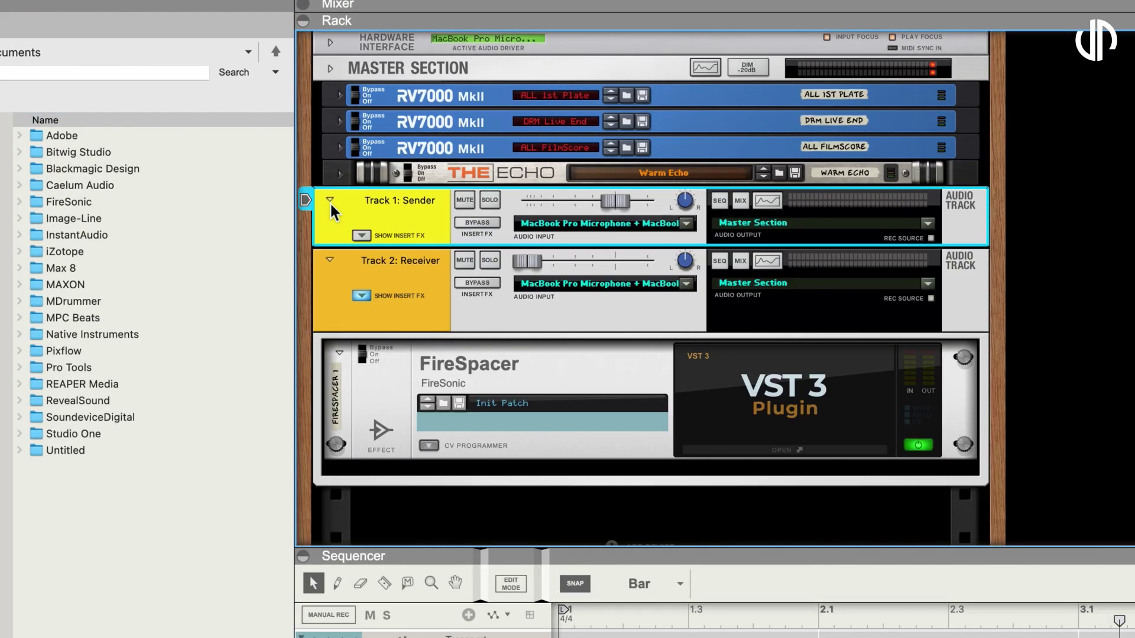
pyautogui.press('Tab')
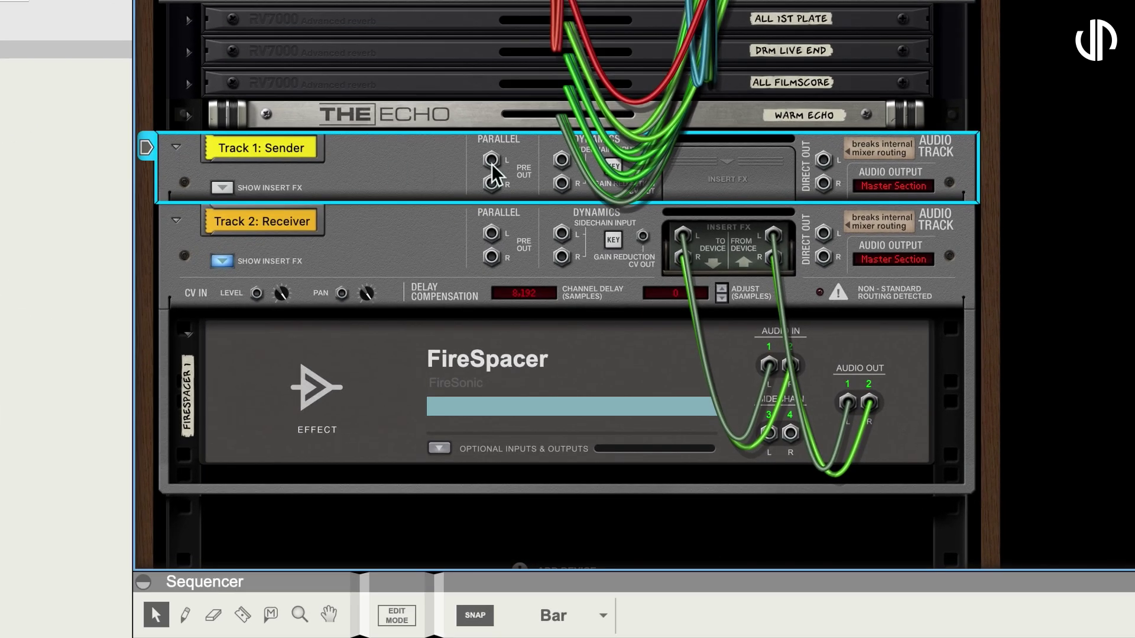
pyautogui.moveTo(492, 164); pyautogui.dragTo(650, 384)
pyautogui.moveTo(766, 435); pyautogui.dragTo(768, 434)
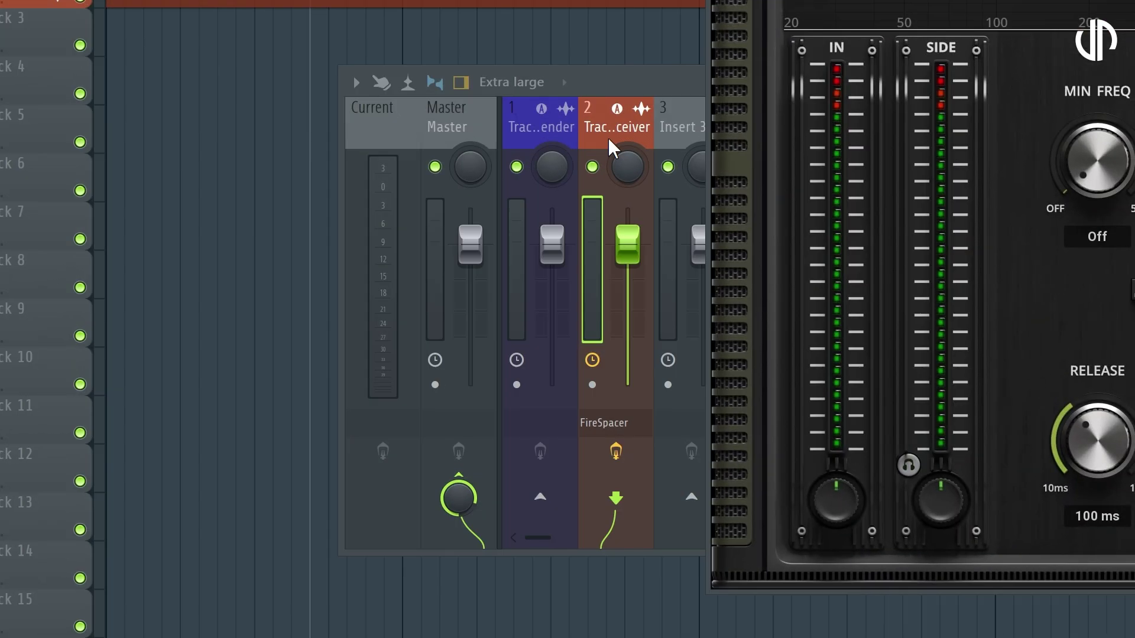
# In FL Studio, sidechain mixer Track 1: Sender to Track 2: Receiver and open FireSpacer's Processing settings.
pyautogui.click(540, 123)
pyautogui.rightClick(616, 498)
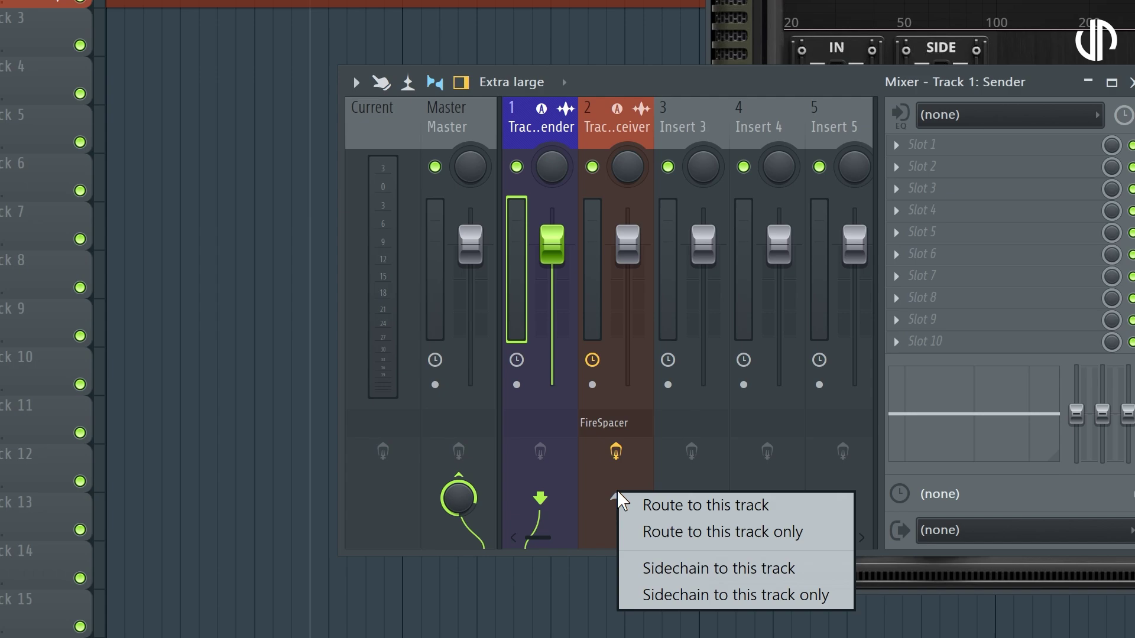
pyautogui.click(717, 569)
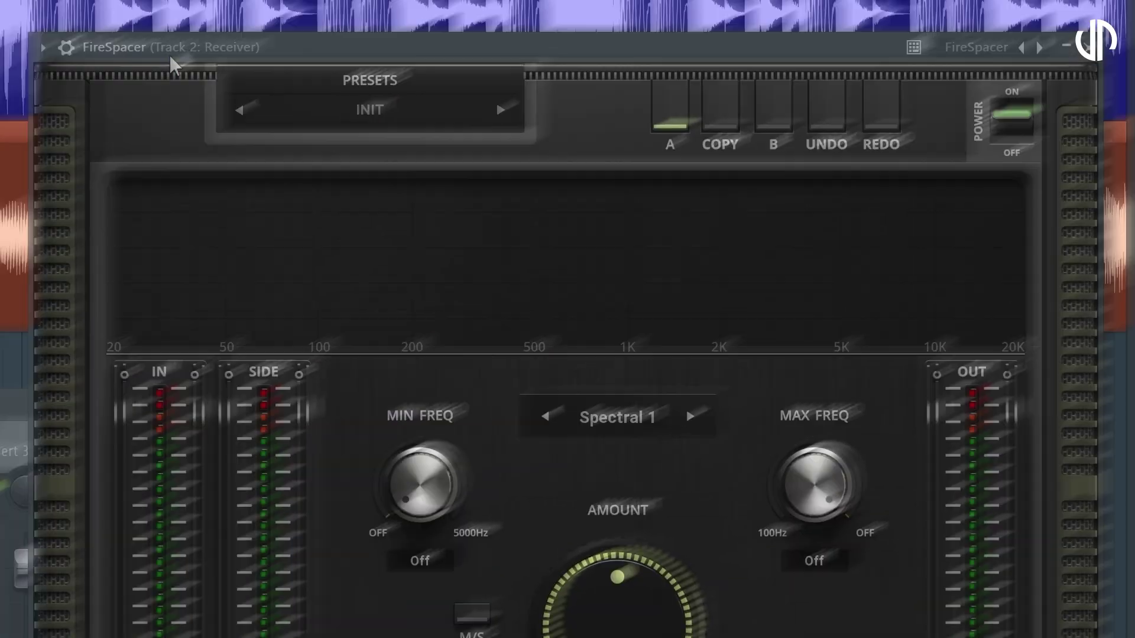
pyautogui.click(166, 42)
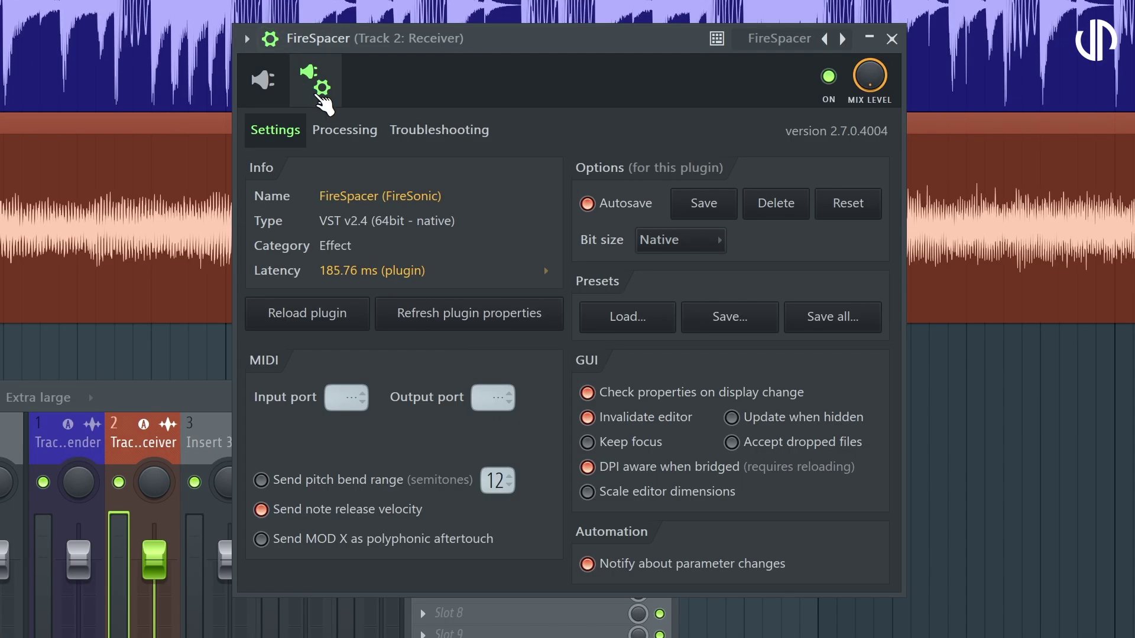
pyautogui.click(345, 131)
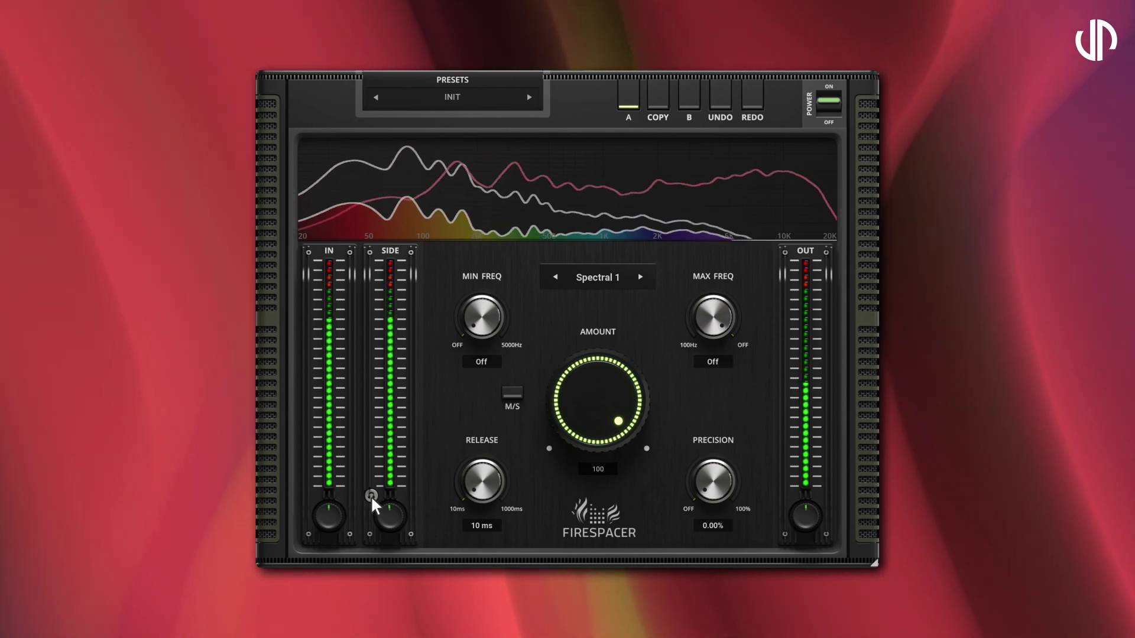
# Audition FireSpacer's sidechain signal with its listen switch, restore normal monitoring, and open the processing mode choices.
pyautogui.click(371, 495)
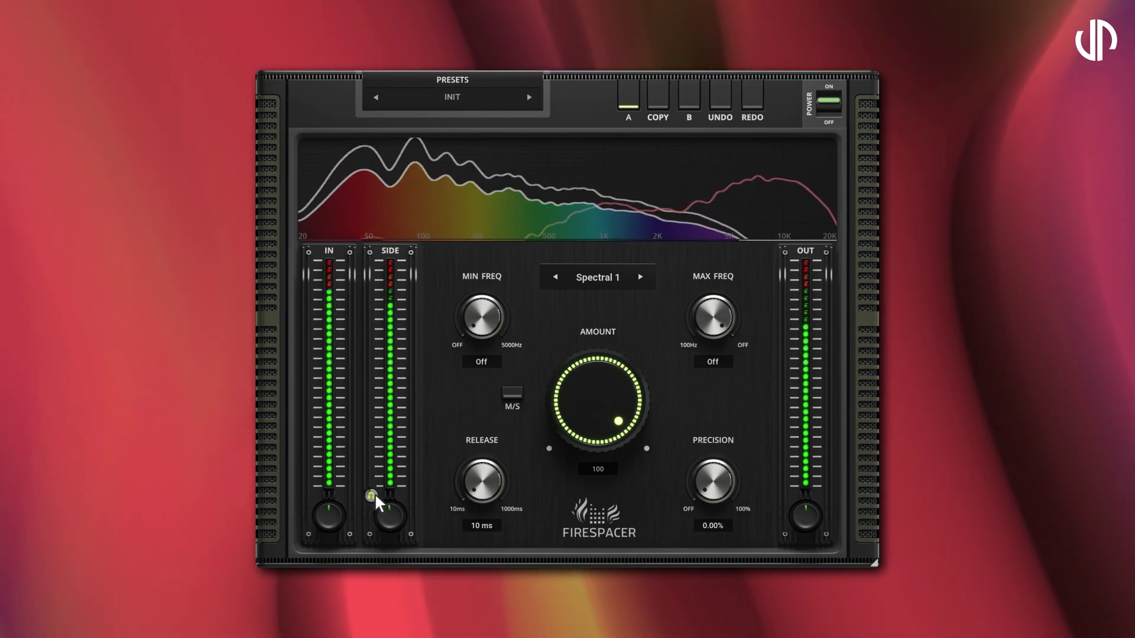
pyautogui.click(372, 495)
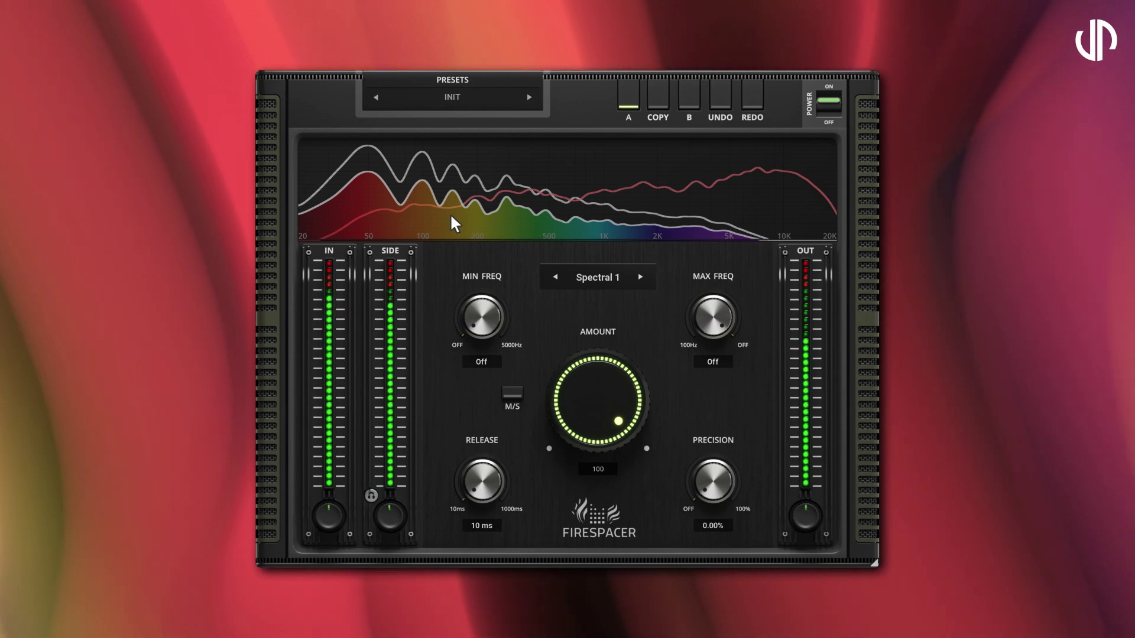
pyautogui.click(609, 285)
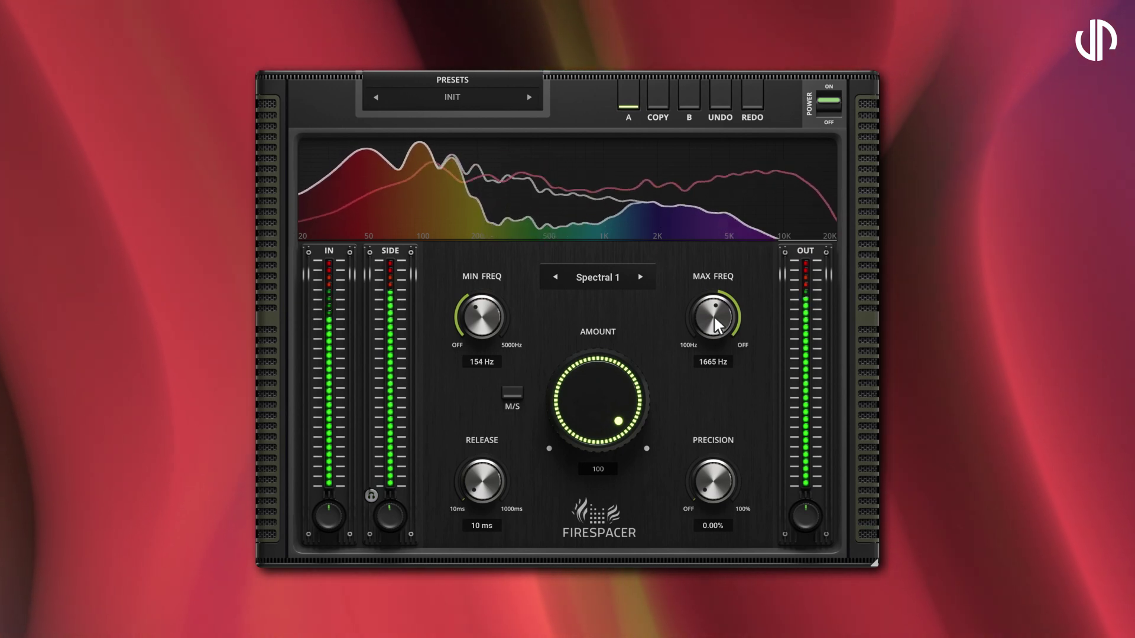
# Sweep FireSpacer's Release across its range and set it to 139 ms.
pyautogui.moveTo(484, 488); pyautogui.dragTo(483, 482)
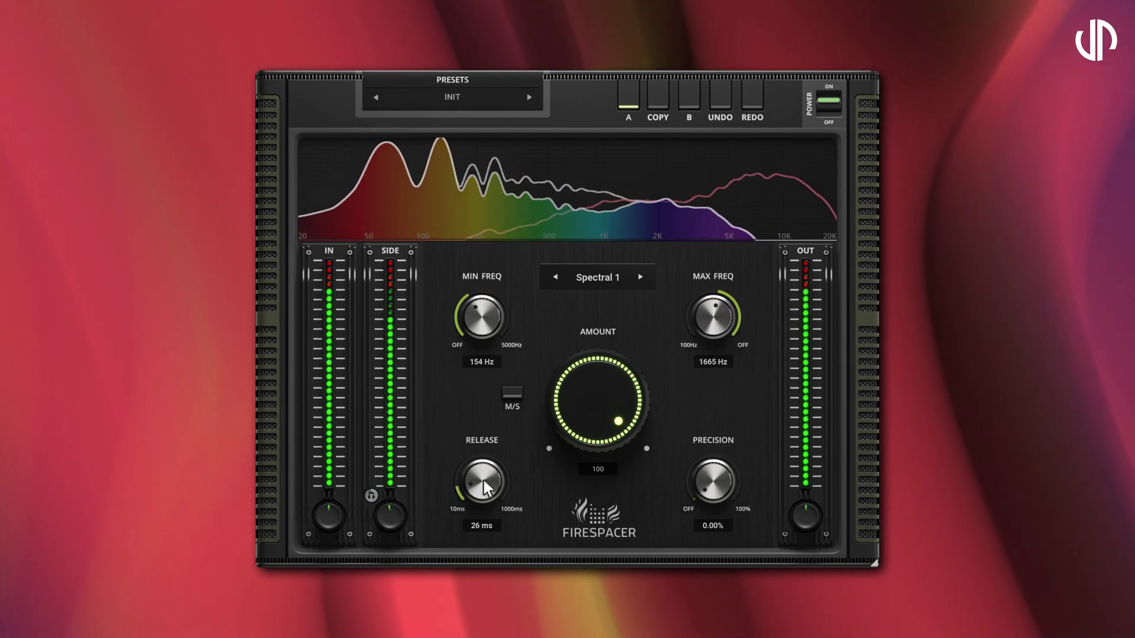
pyautogui.scroll(10, 484, 481)
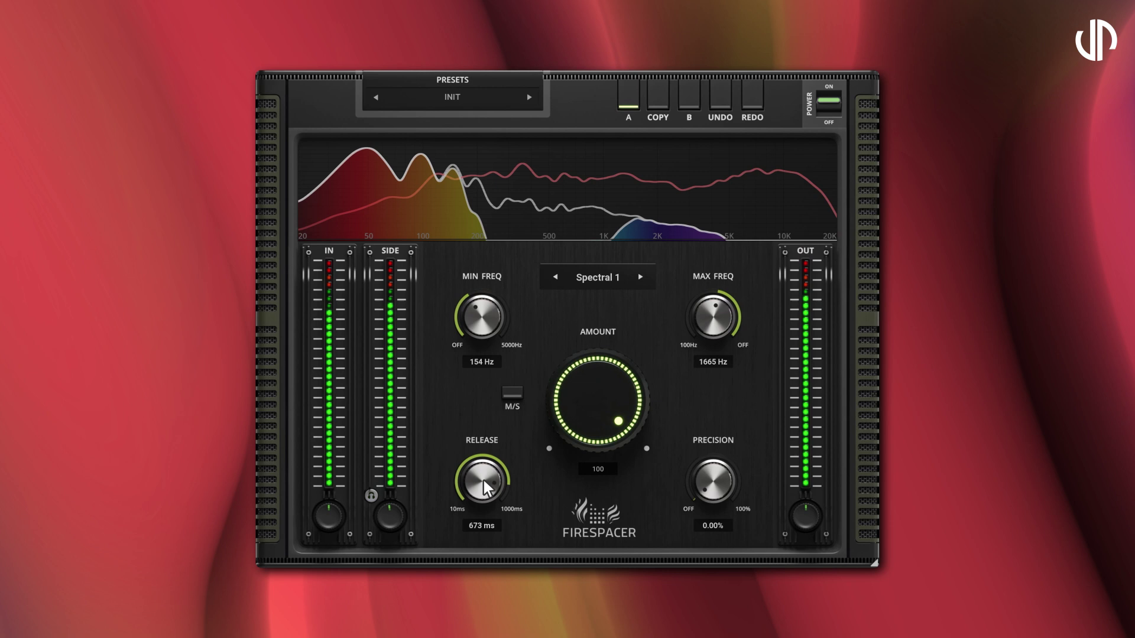
pyautogui.scroll(-10, 483, 481)
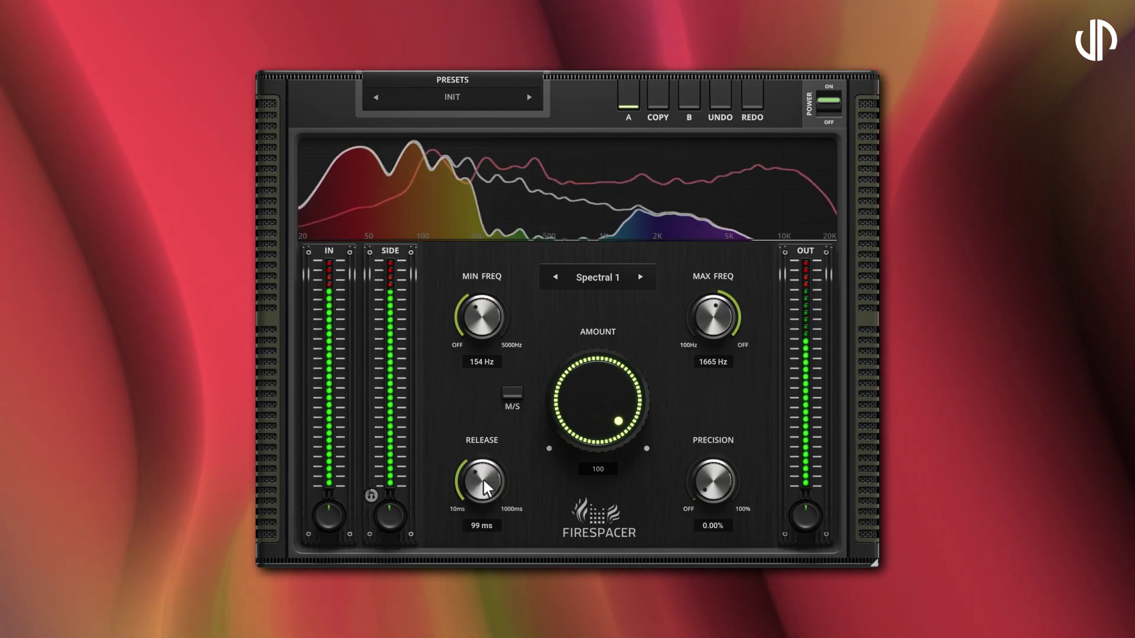
pyautogui.scroll(-4, 484, 481)
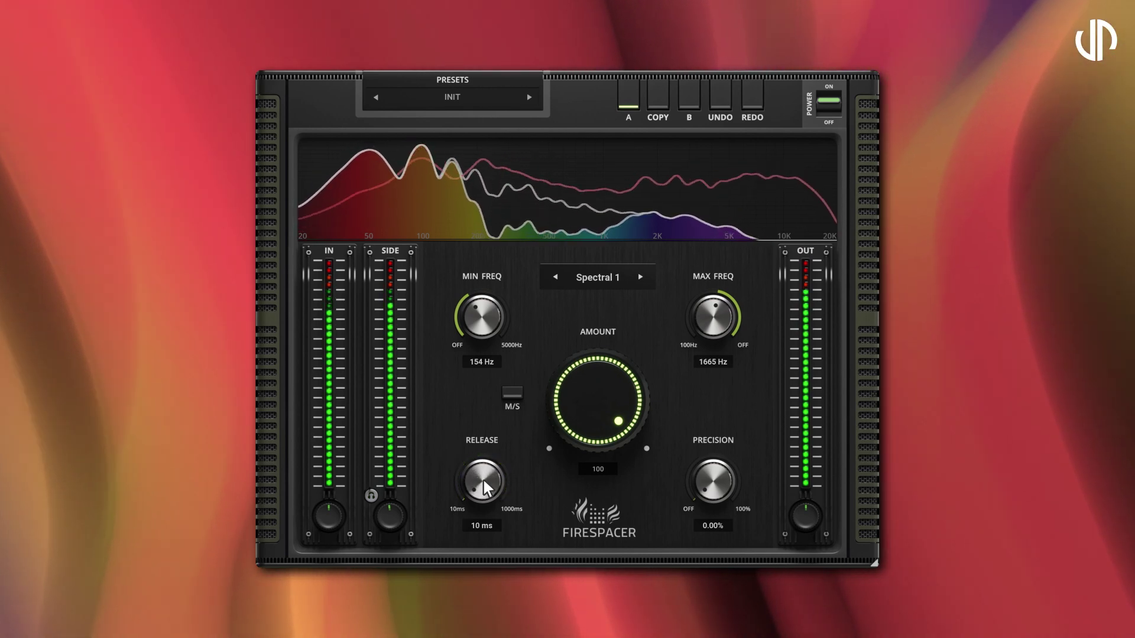
pyautogui.scroll(8, 484, 481)
pyautogui.scroll(7, 484, 480)
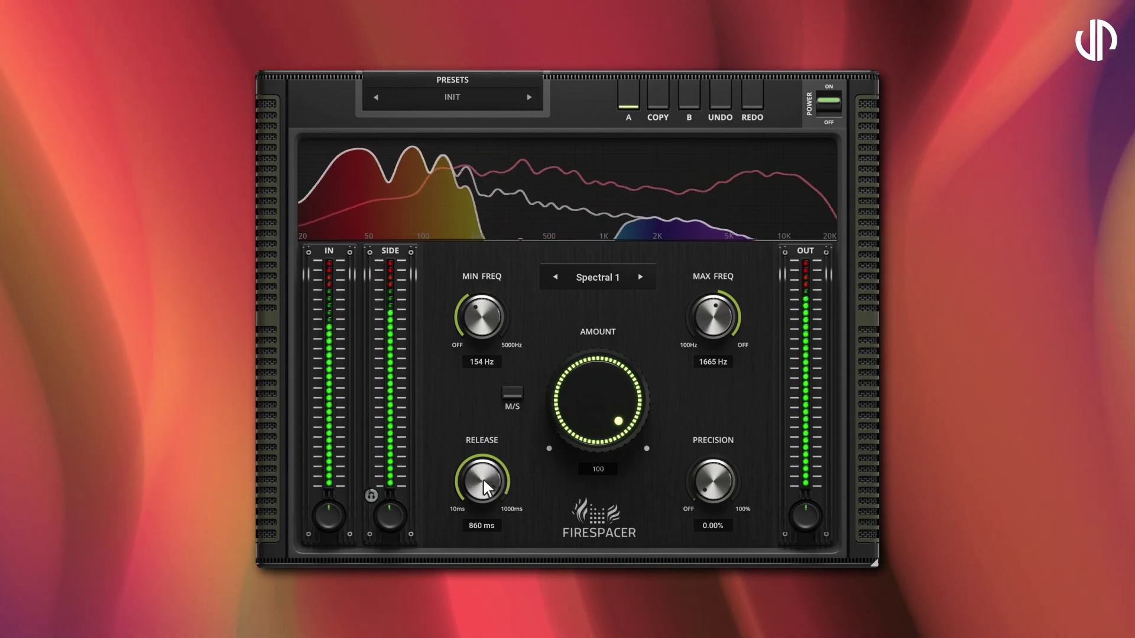
pyautogui.scroll(-4, 483, 481)
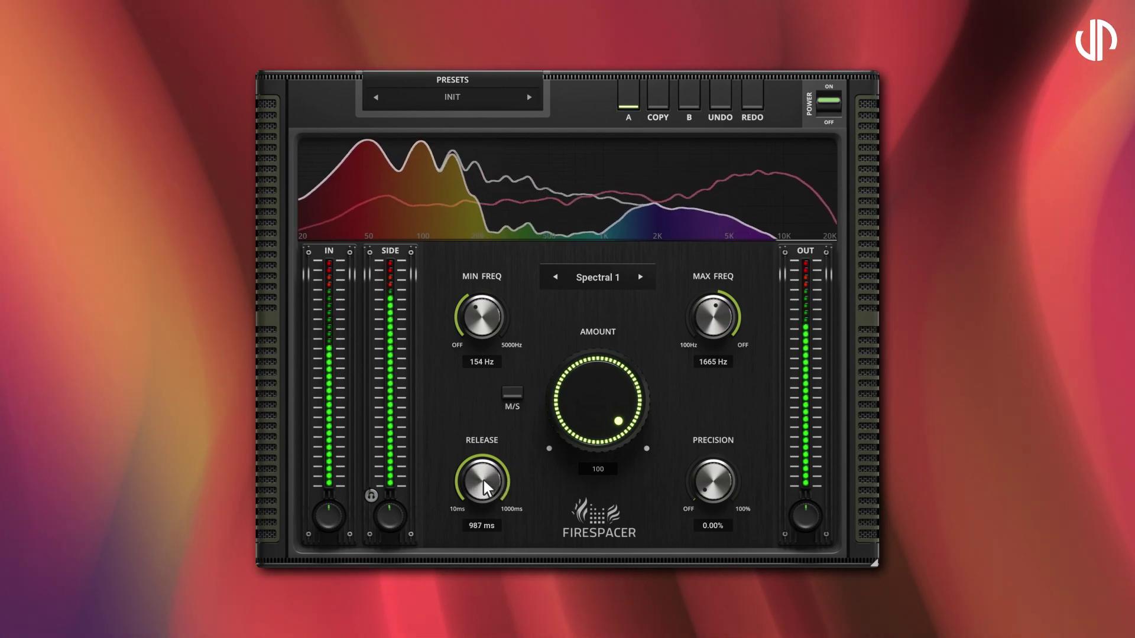
pyautogui.scroll(-8, 483, 481)
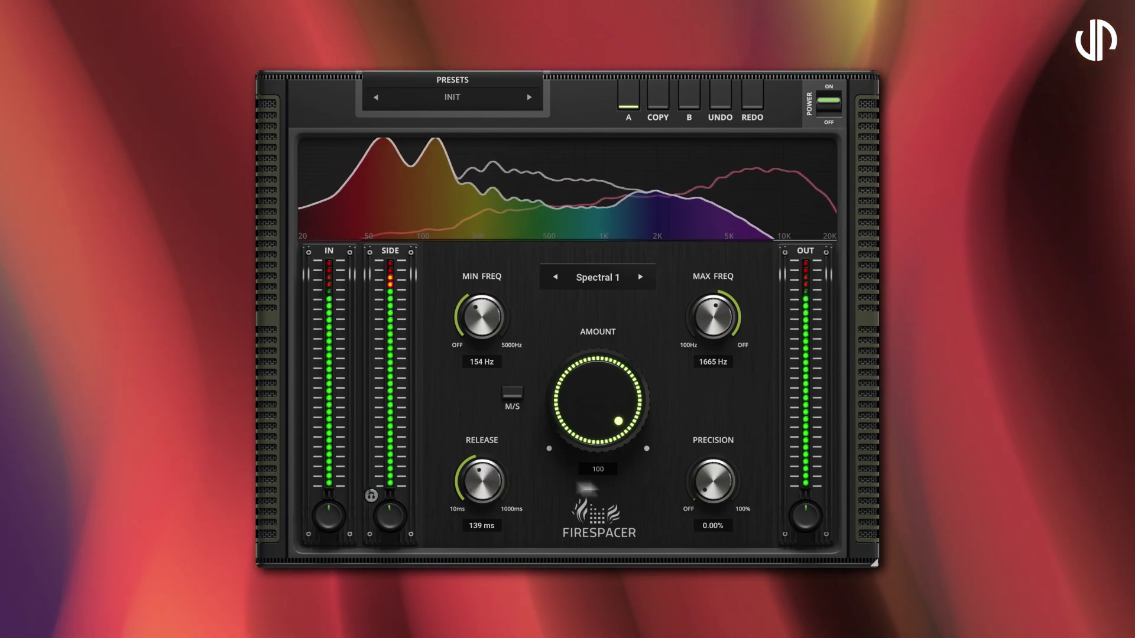
# Sweep FireSpacer's Precision up to 100% and back to 0%.
pyautogui.scroll(10, 714, 480)
pyautogui.scroll(7, 714, 480)
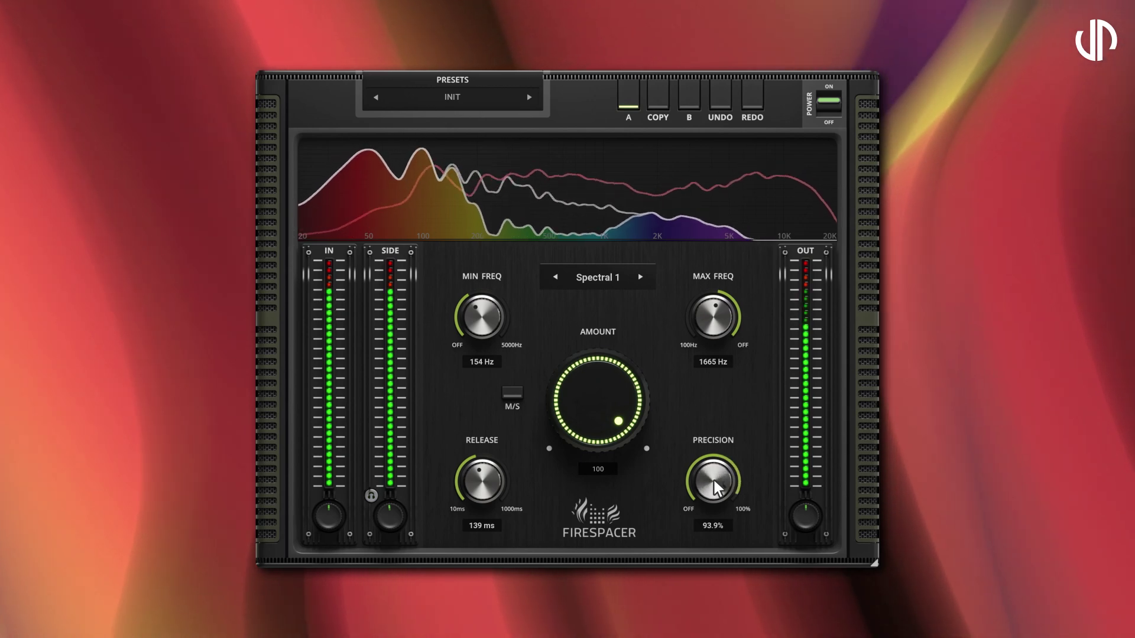
pyautogui.scroll(-15, 714, 480)
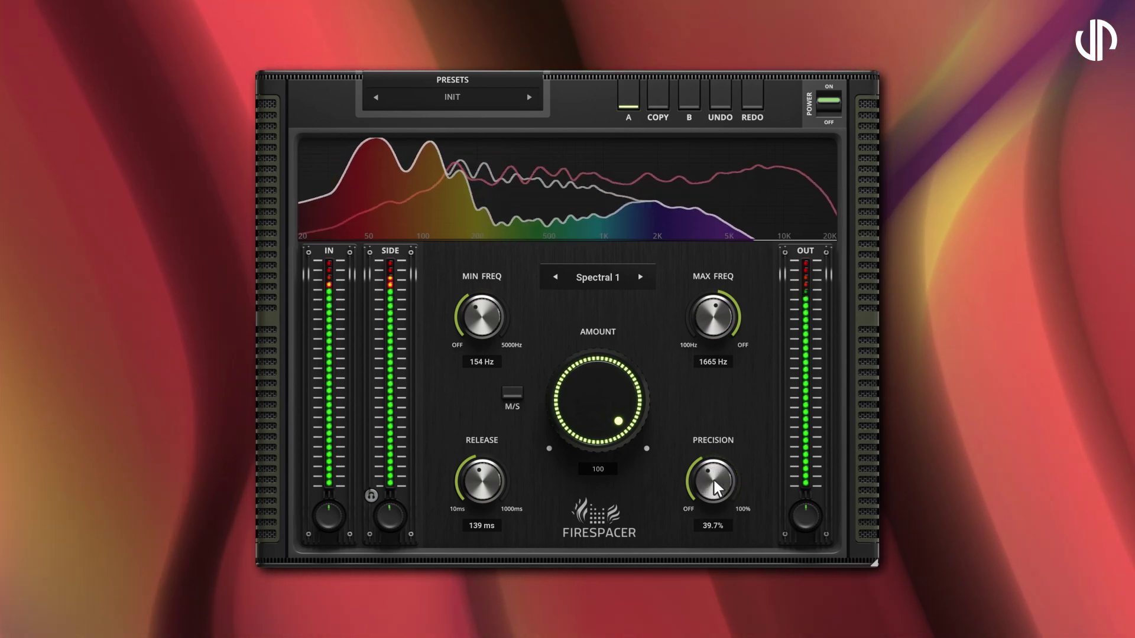
pyautogui.scroll(-3, 714, 480)
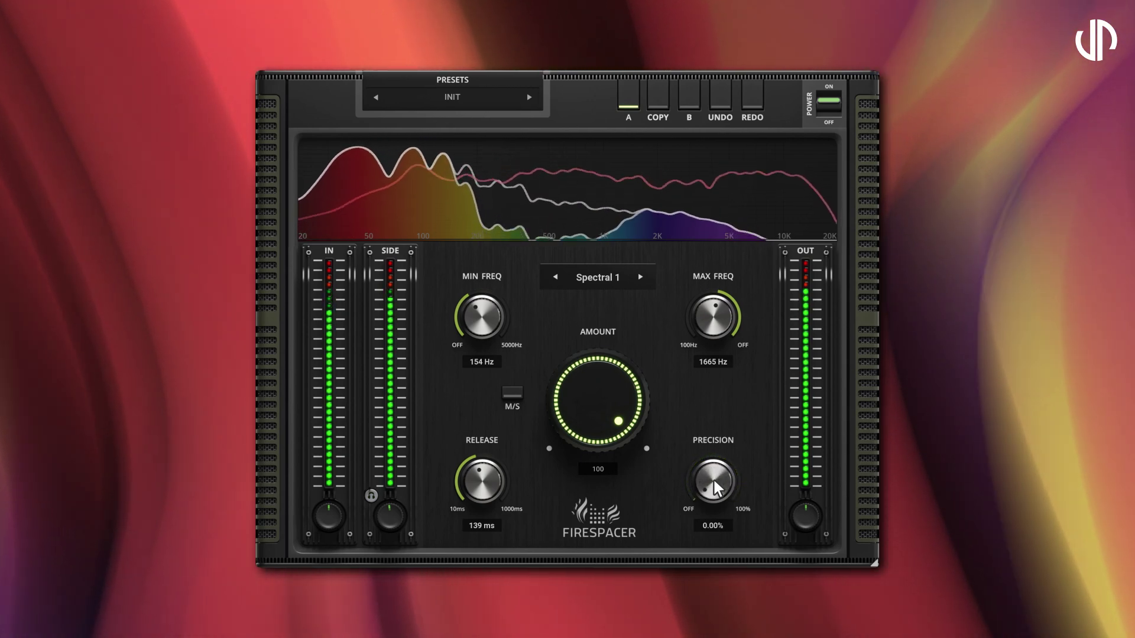
pyautogui.scroll(20, 714, 481)
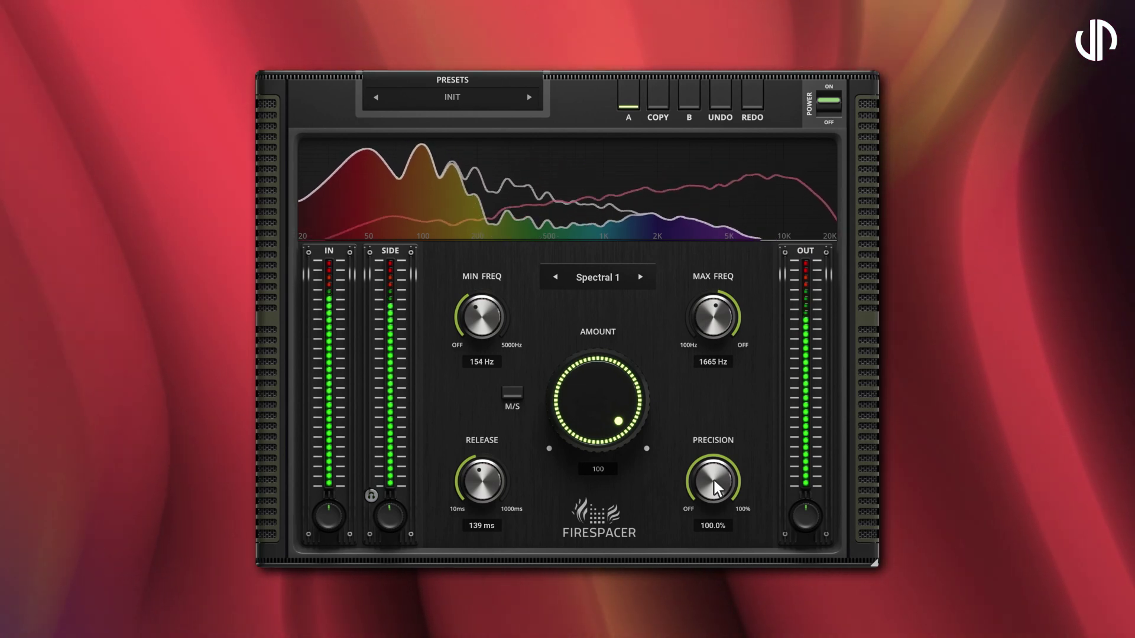
pyautogui.scroll(-15, 714, 480)
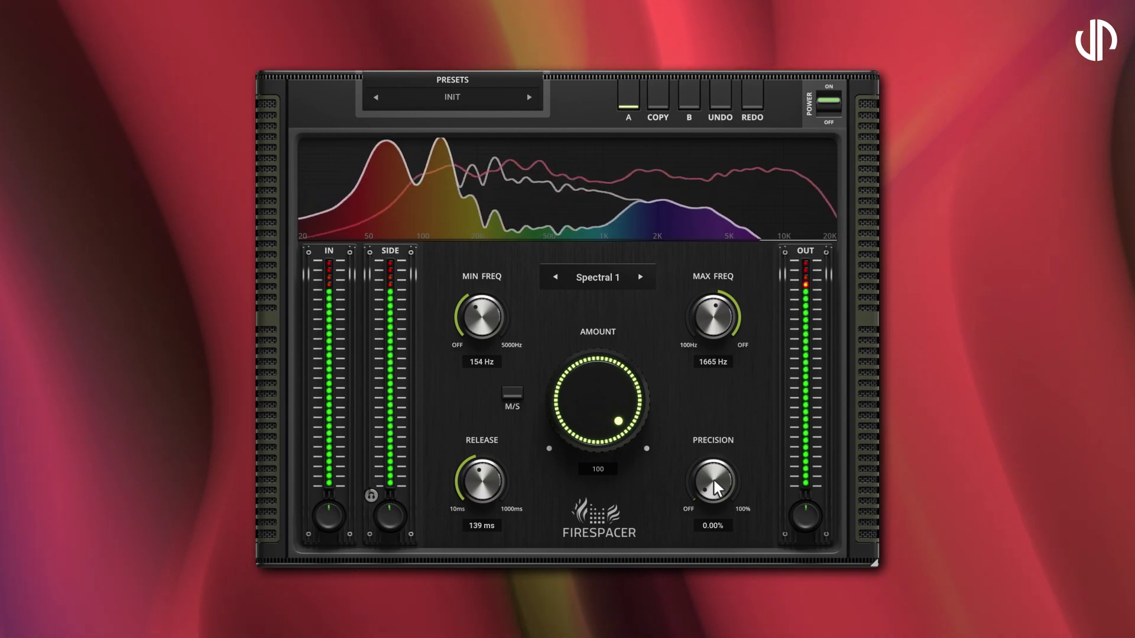
# Turn on FireSpacer's M/S processing.
pyautogui.click(520, 392)
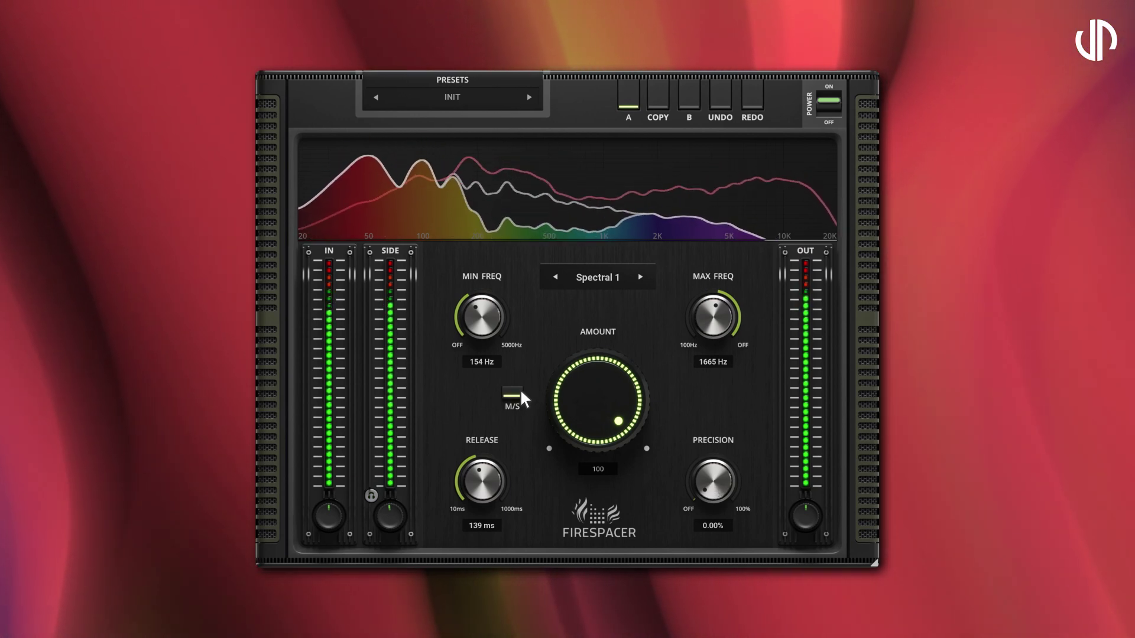
# Toggle M/S processing off and on to compare the sound, leaving it off.
pyautogui.click(521, 391)
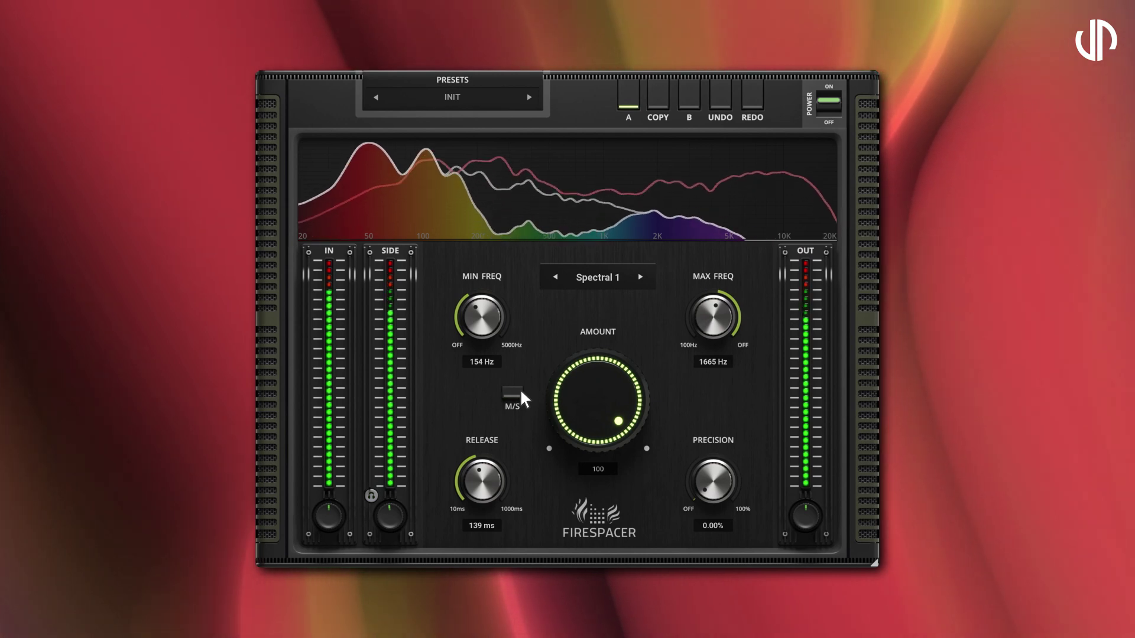
pyautogui.click(519, 391)
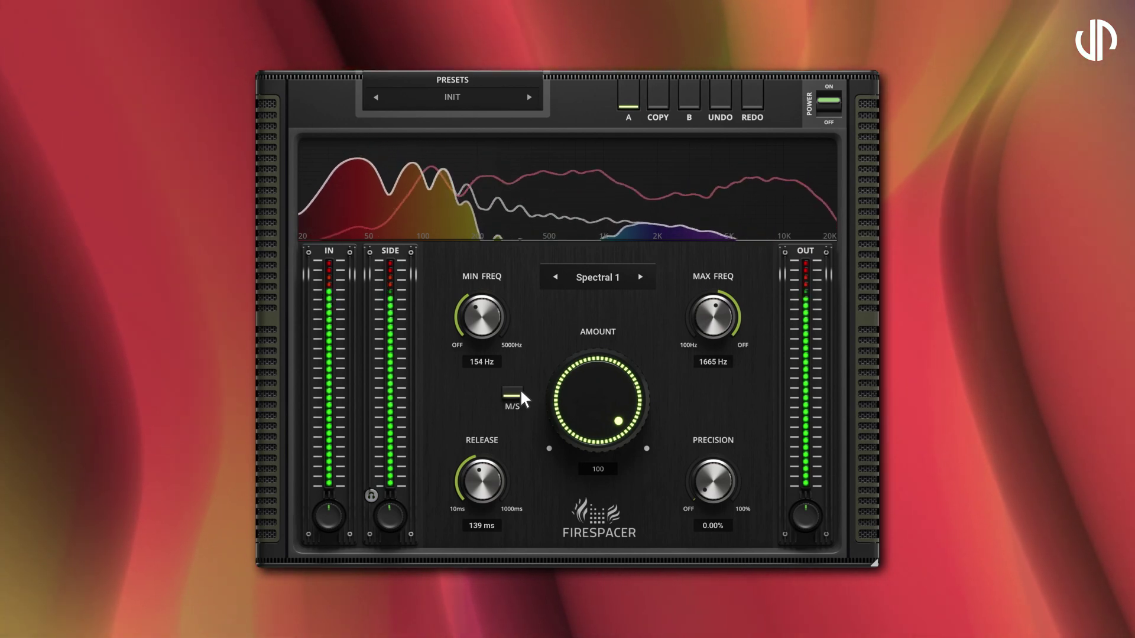
pyautogui.click(520, 392)
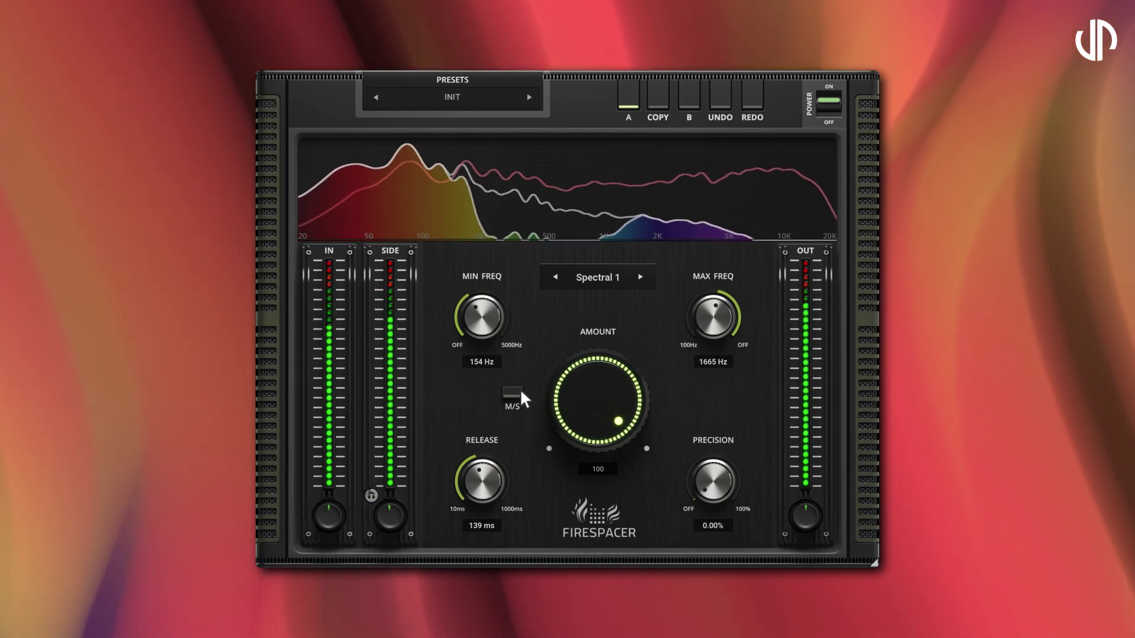
# Lower FireSpacer's Amount to 50.
pyautogui.scroll(-4, 602, 392)
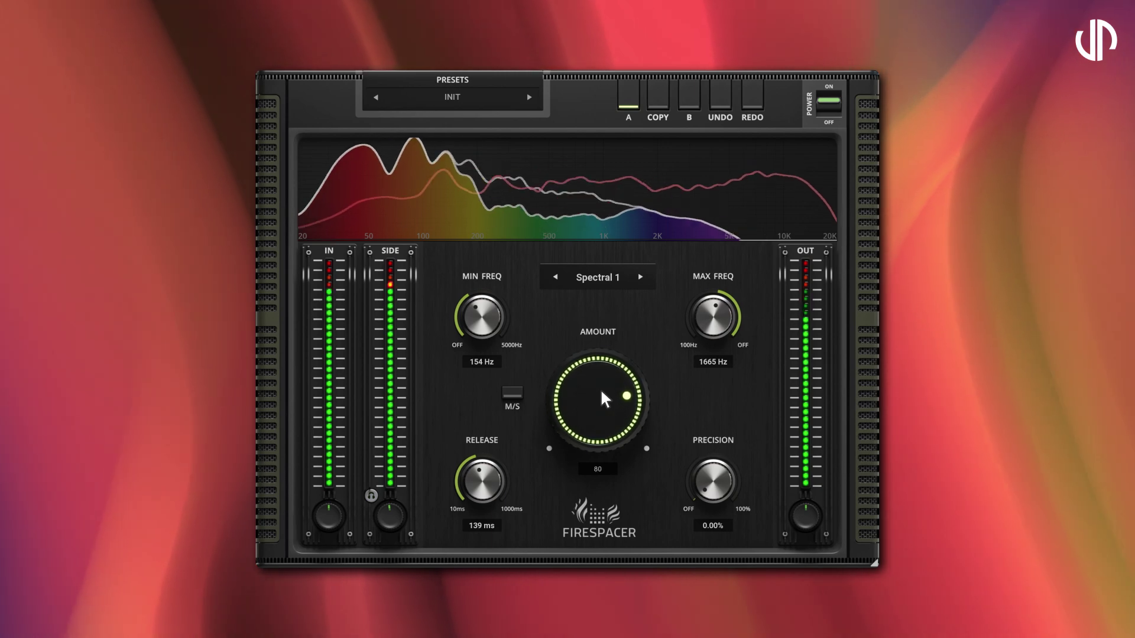
pyautogui.scroll(-6, 602, 392)
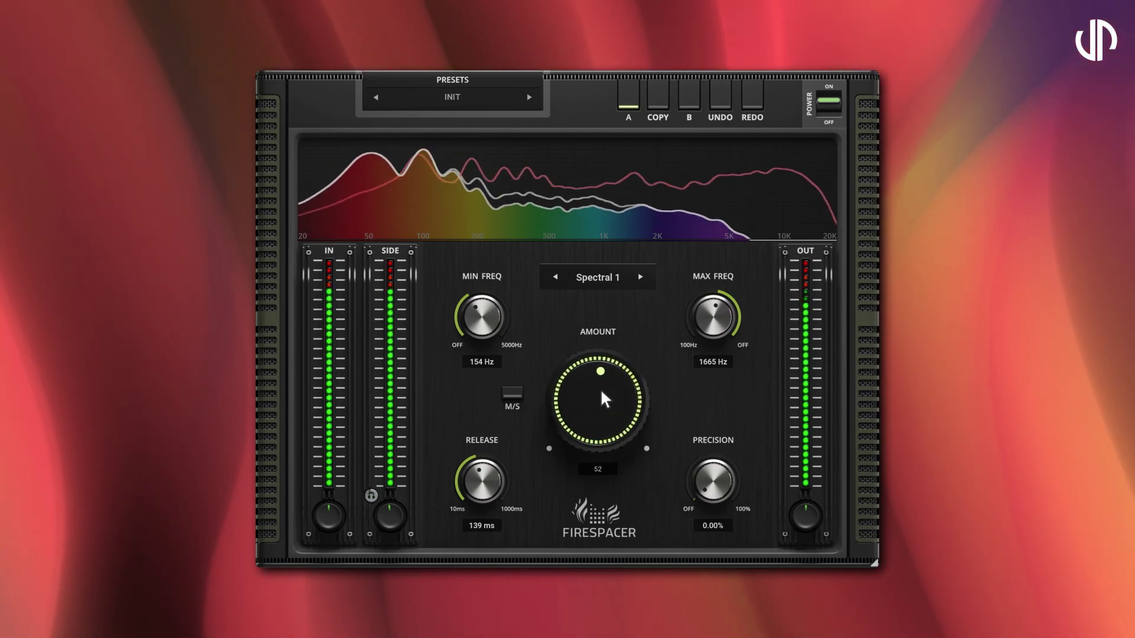
pyautogui.scroll(-1, 602, 392)
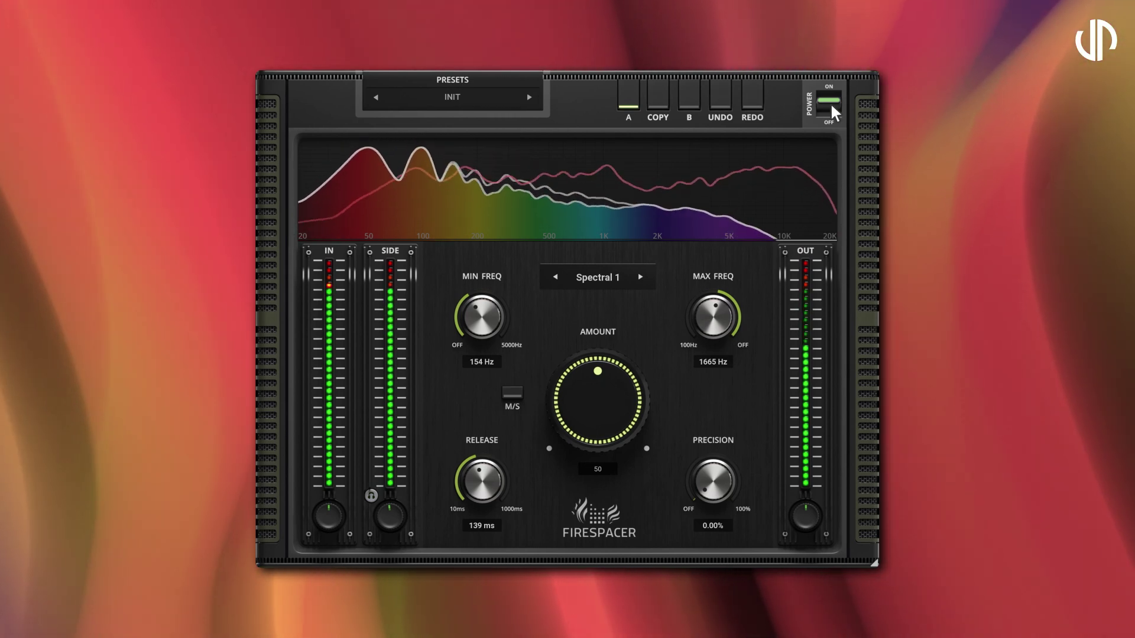
# Compare the sound with FireSpacer's power off and on, leaving the plugin powered on.
pyautogui.click(829, 103)
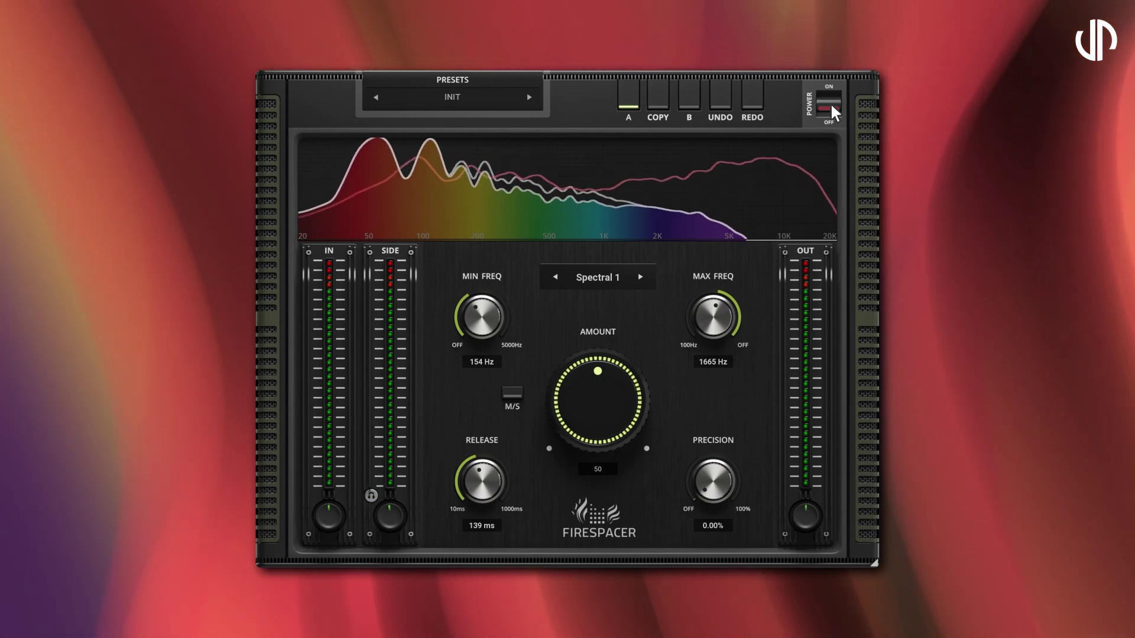
pyautogui.click(829, 104)
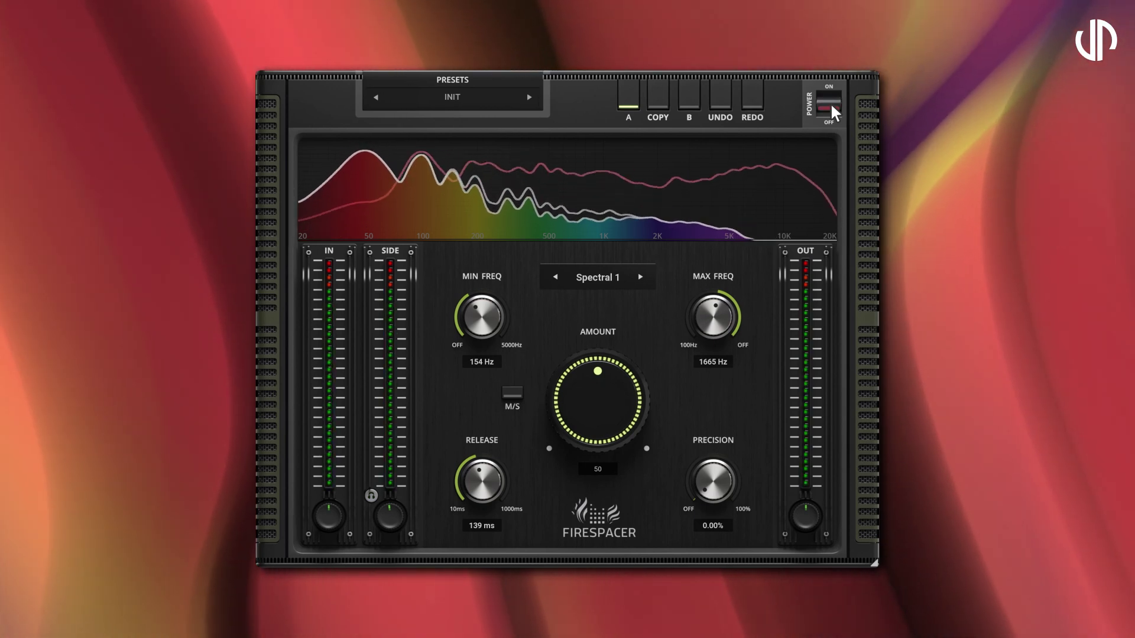
pyautogui.click(829, 104)
pyautogui.click(829, 104)
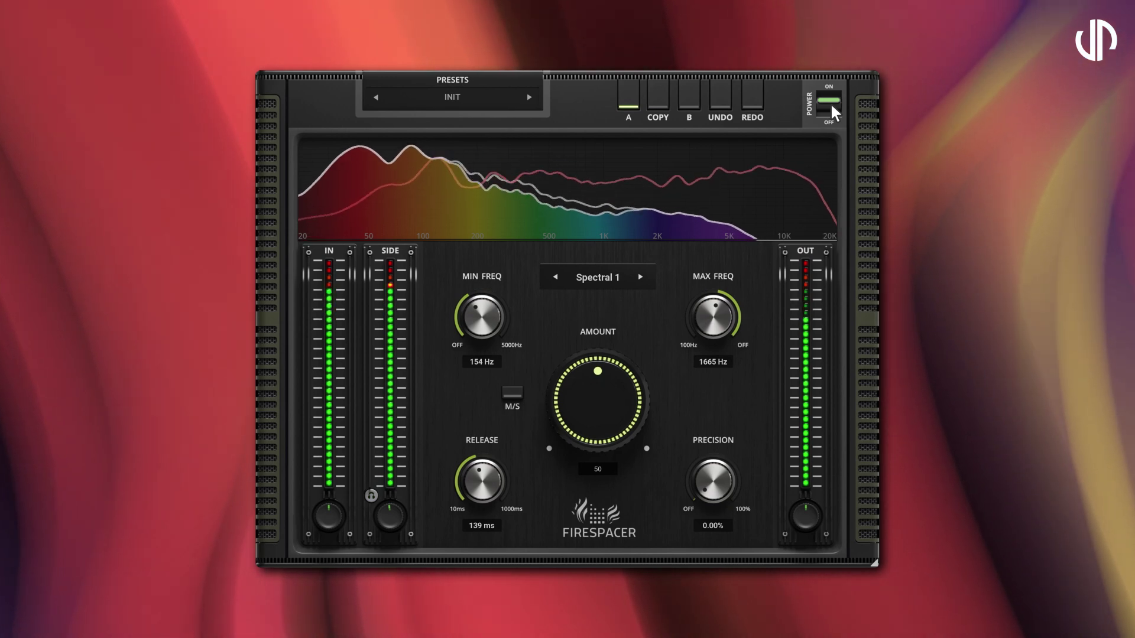
# View FireSpacer's list of presets and close it without loading one.
pyautogui.click(467, 97)
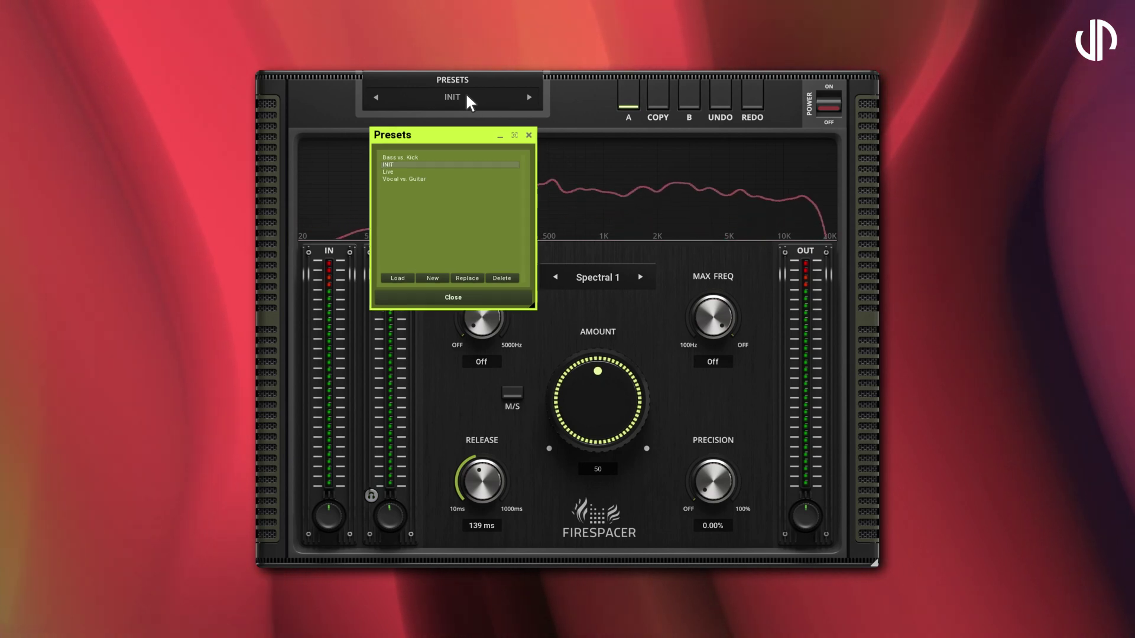
pyautogui.click(467, 96)
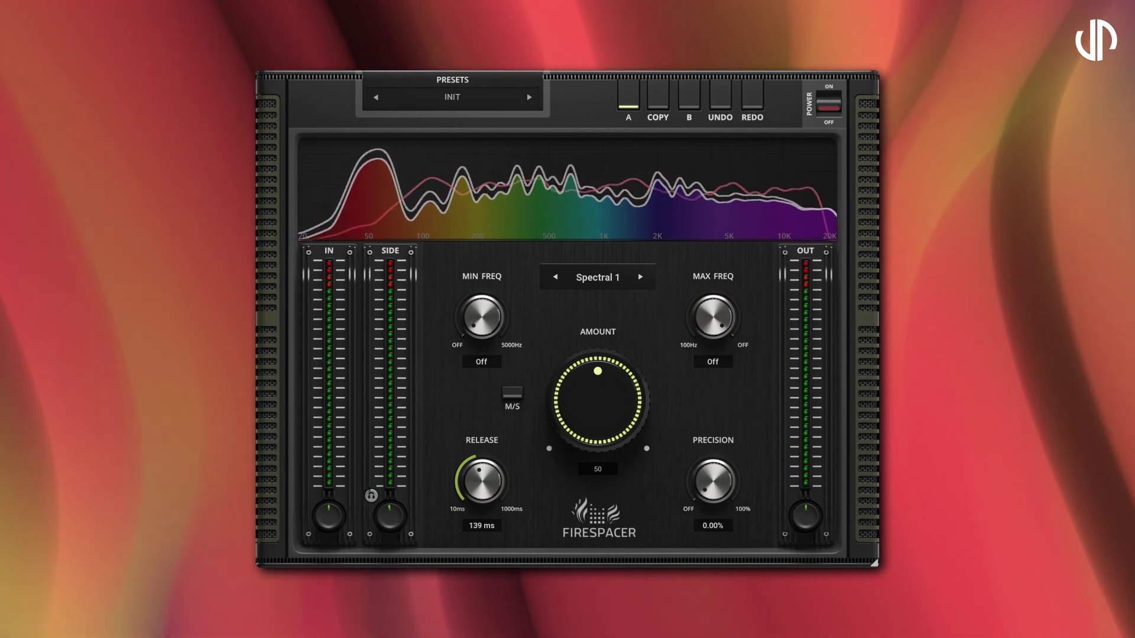
# Power FireSpacer on and raise its Amount to 80.
pyautogui.click(837, 102)
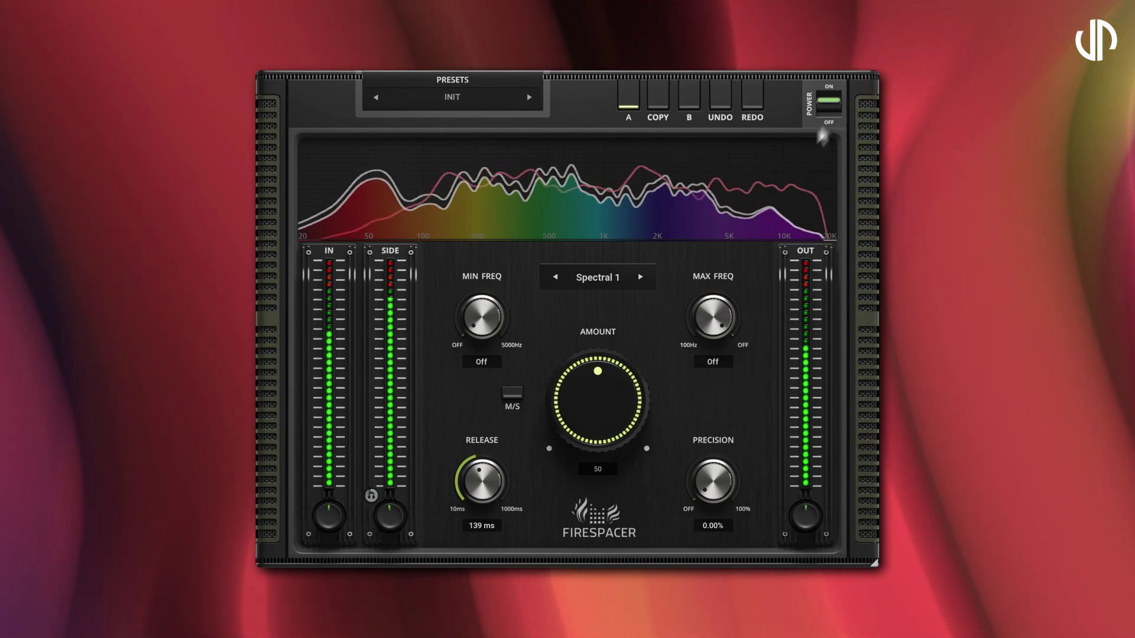
pyautogui.scroll(3, 603, 401)
pyautogui.scroll(10, 603, 400)
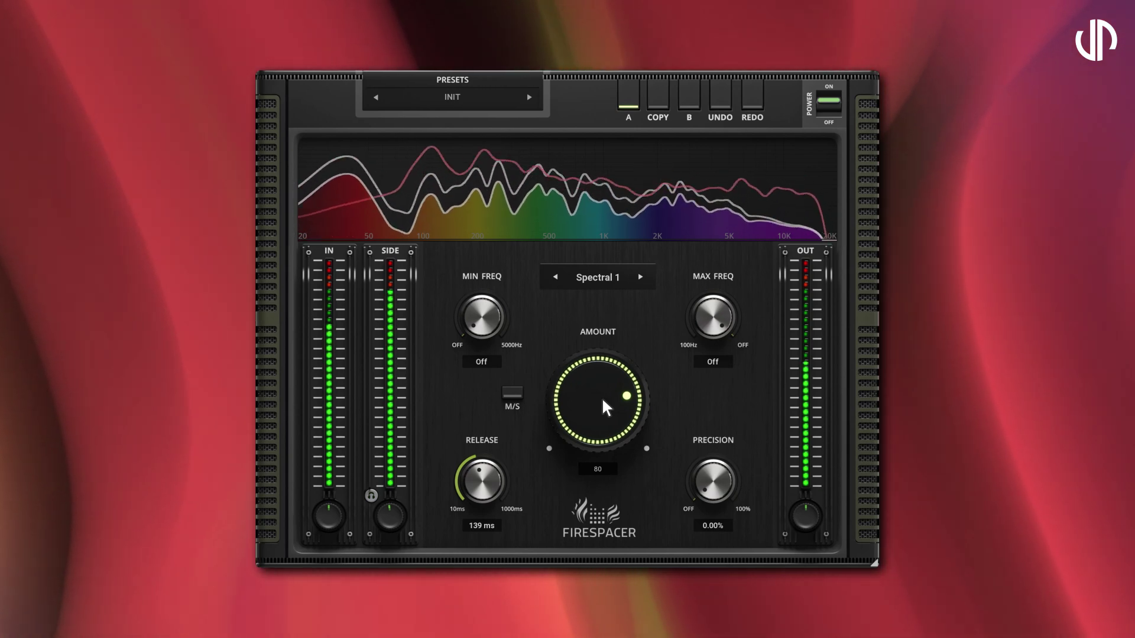
# Set FireSpacer's Release to 10 ms and its Precision to 61.2%.
pyautogui.scroll(-5, 483, 480)
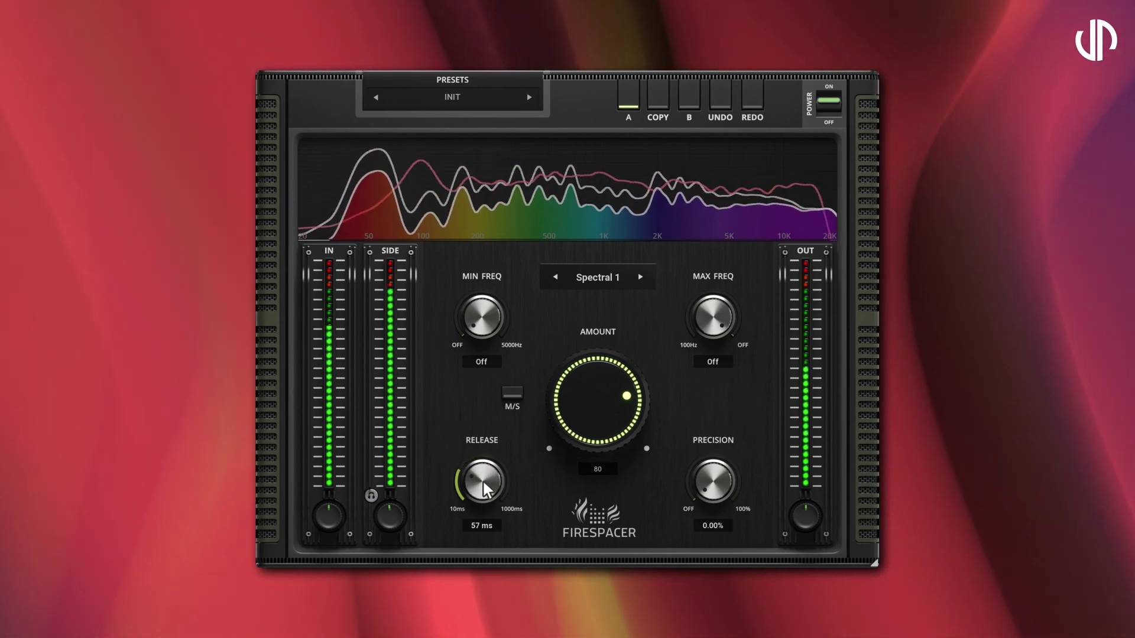
pyautogui.scroll(-3, 483, 481)
pyautogui.scroll(10, 714, 480)
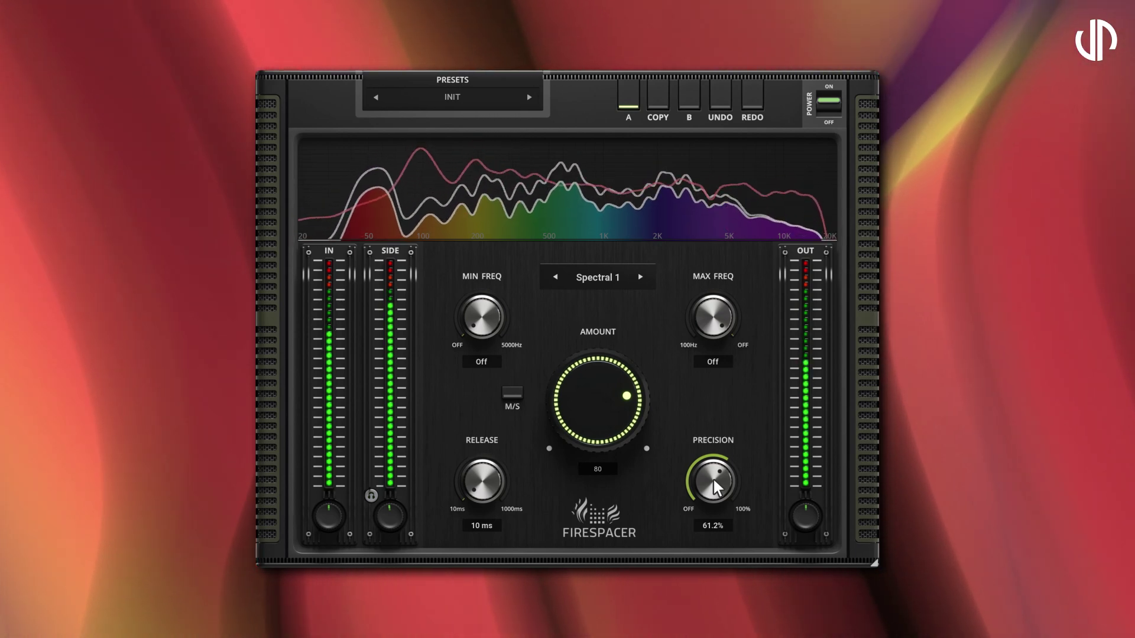
# Limit the processed range by setting Min Freq to 285 Hz and Max Freq to 100 Hz.
pyautogui.scroll(3, 483, 314)
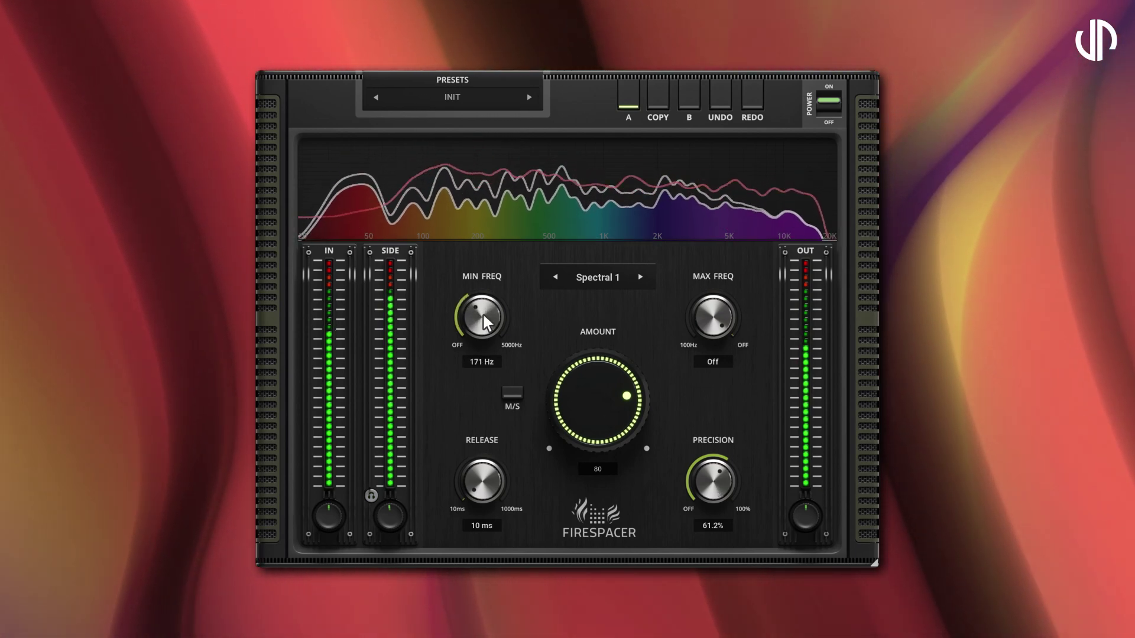
pyautogui.scroll(2, 484, 314)
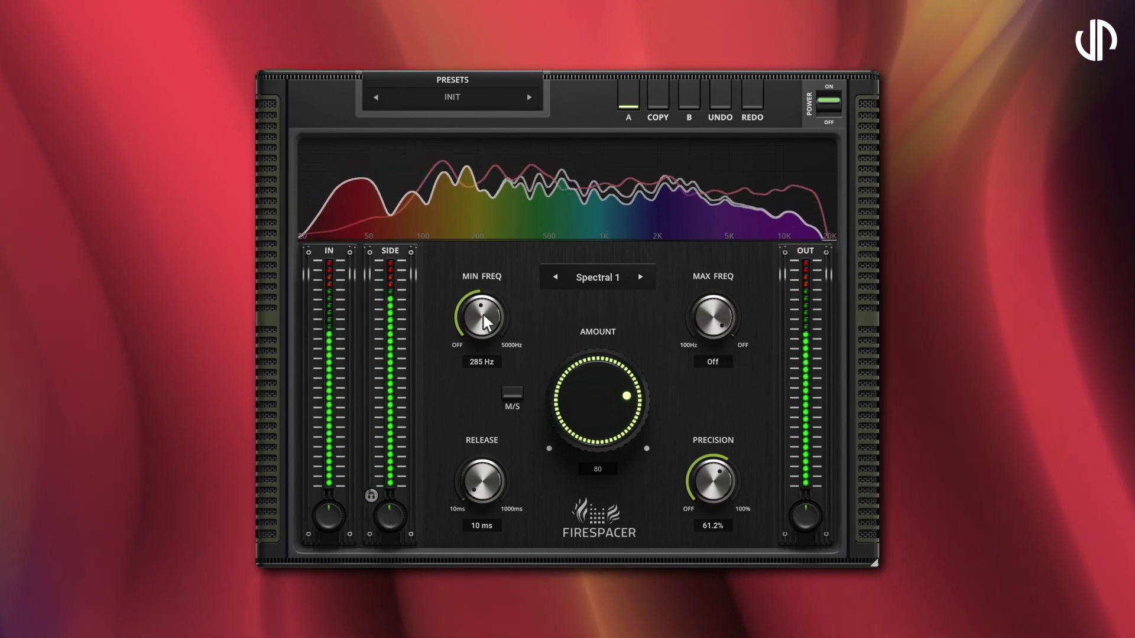
pyautogui.doubleClick(714, 314)
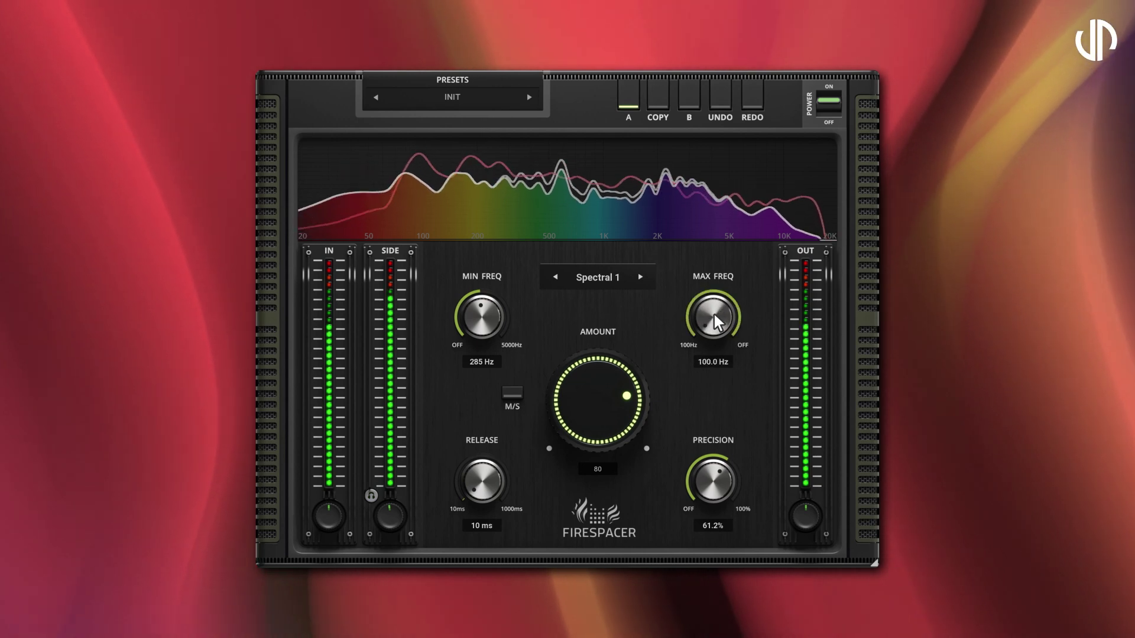